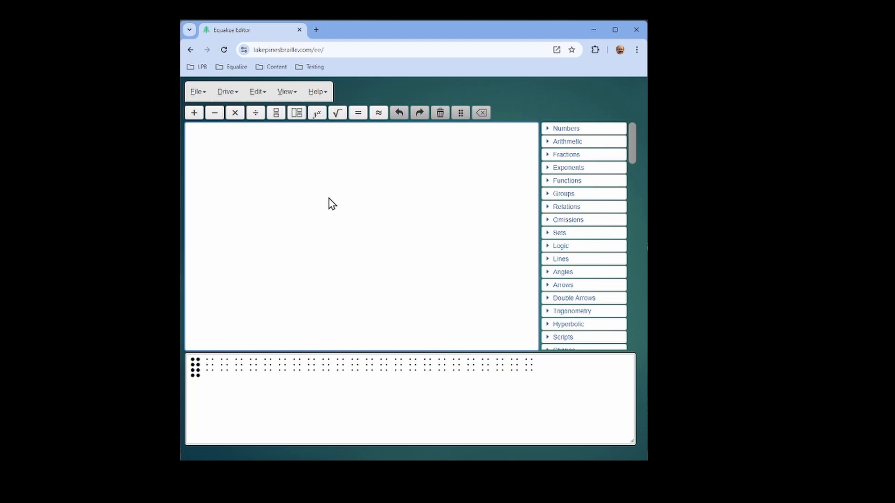
Open the documentation's Symbol Reference and examine the addition, subtraction and multiplication tables, then close it.
key("alt+h")
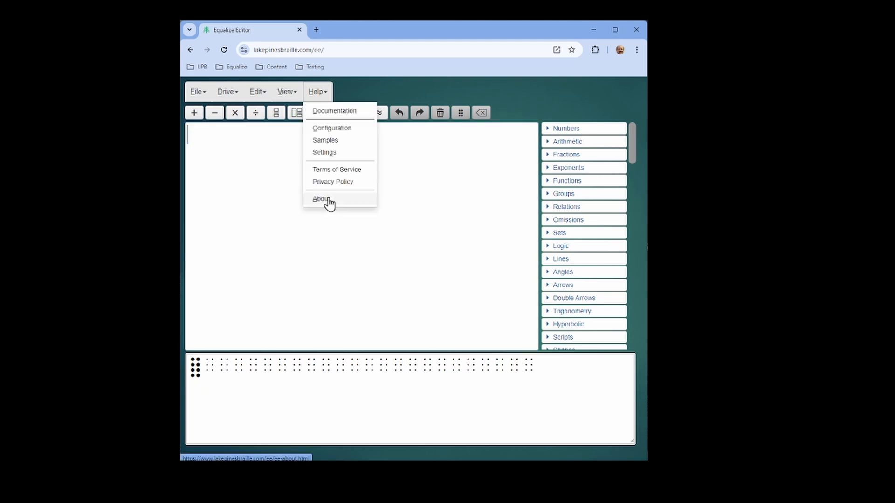
left_click(329, 200)
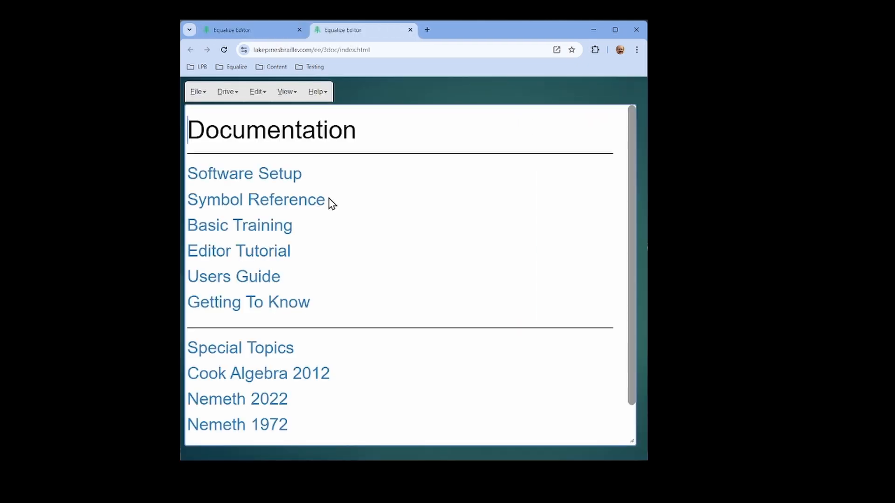
left_click(220, 200)
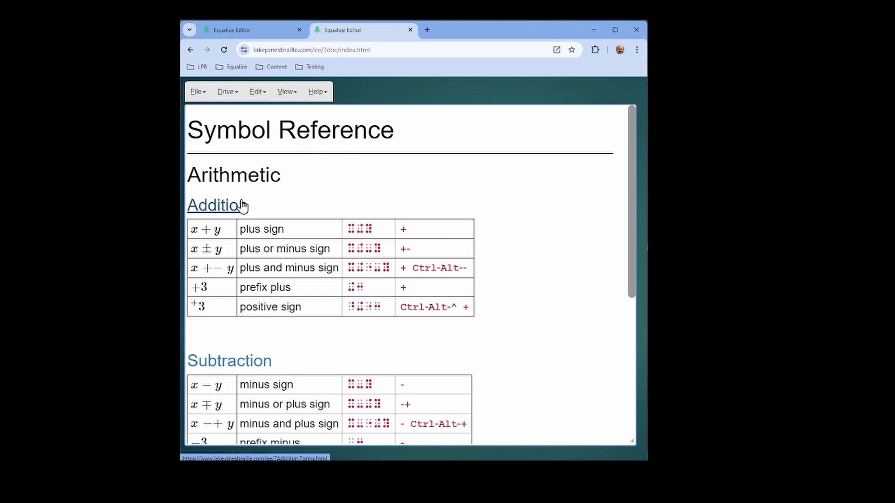
scroll(569, 239, "down", 5)
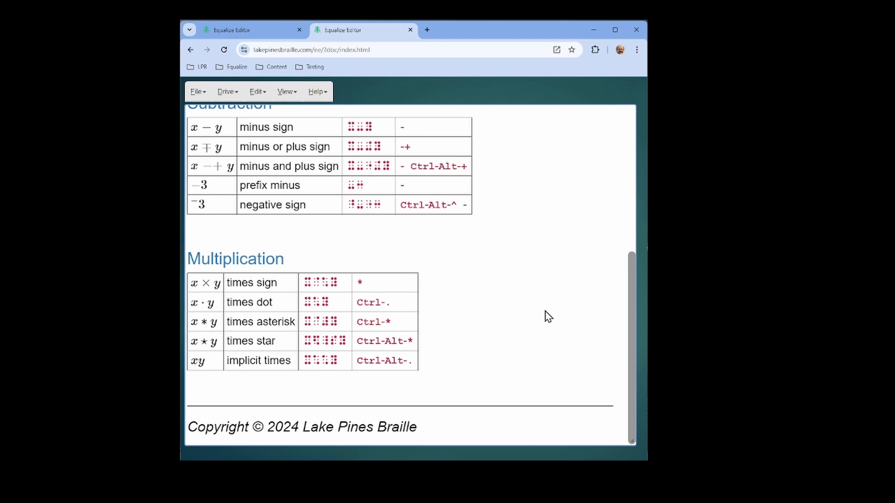
key("ctrl+w")
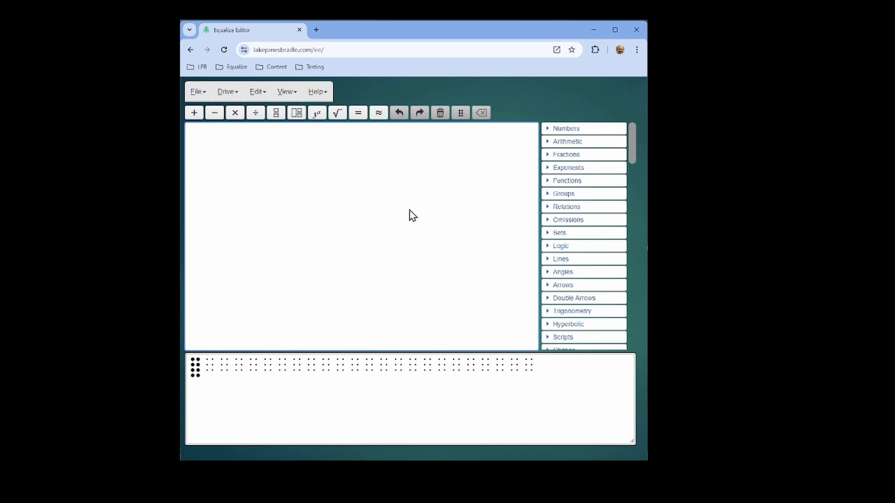
In the symbol palette settings, deactivate all palettes, then make only the Arithmetic palette active and open.
key("alt+h")
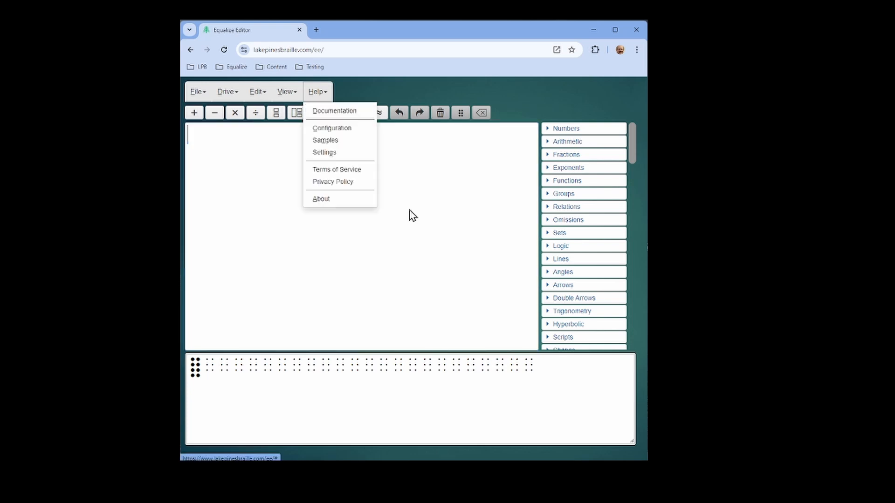
key("t")
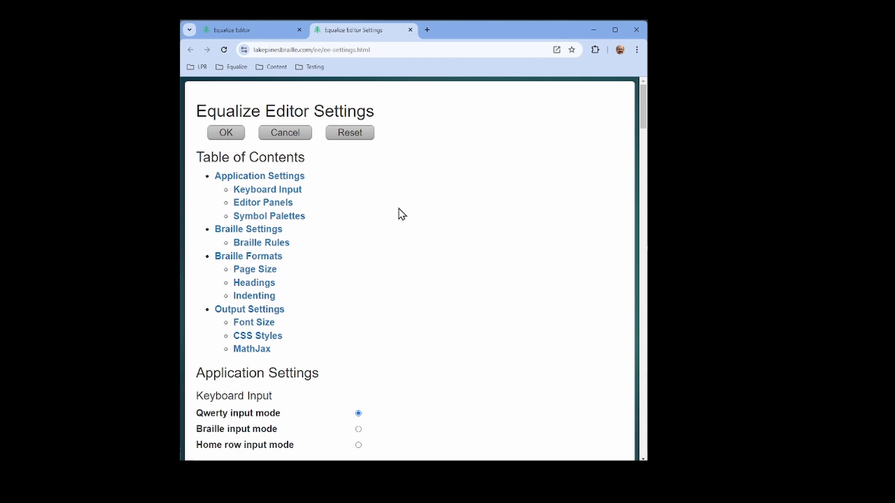
left_click(286, 217)
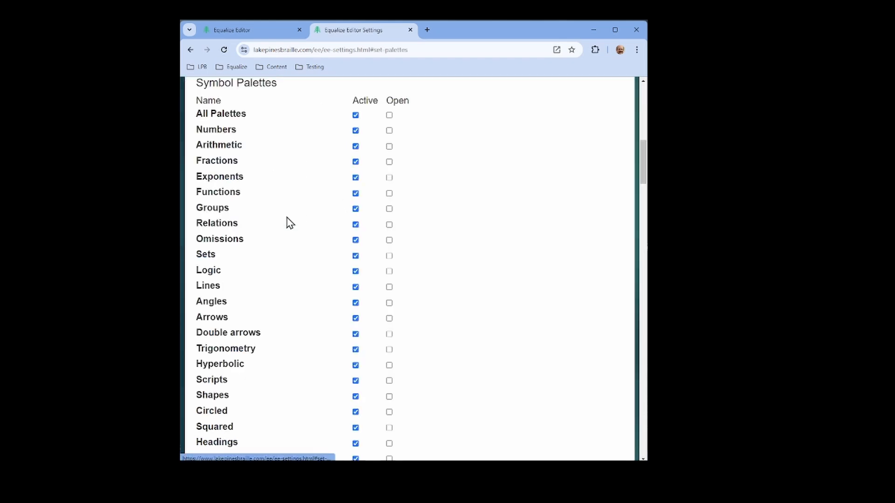
left_click(355, 115)
left_click(356, 147)
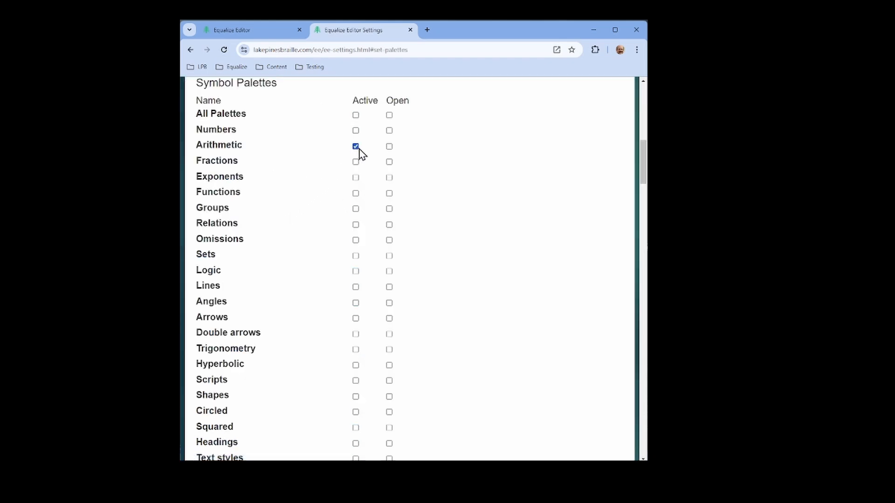
left_click(389, 147)
key("ctrl+w")
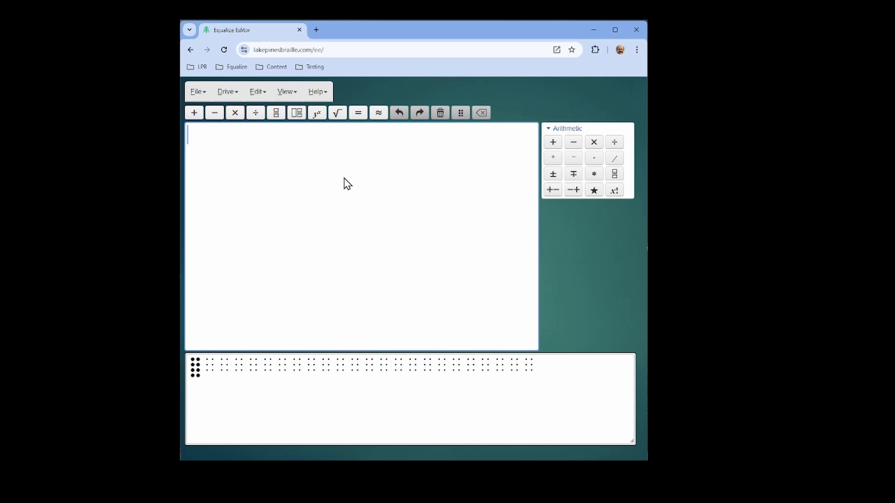
Enter the math expressions 2x and xy on two separate lines.
key("ctrl+m")
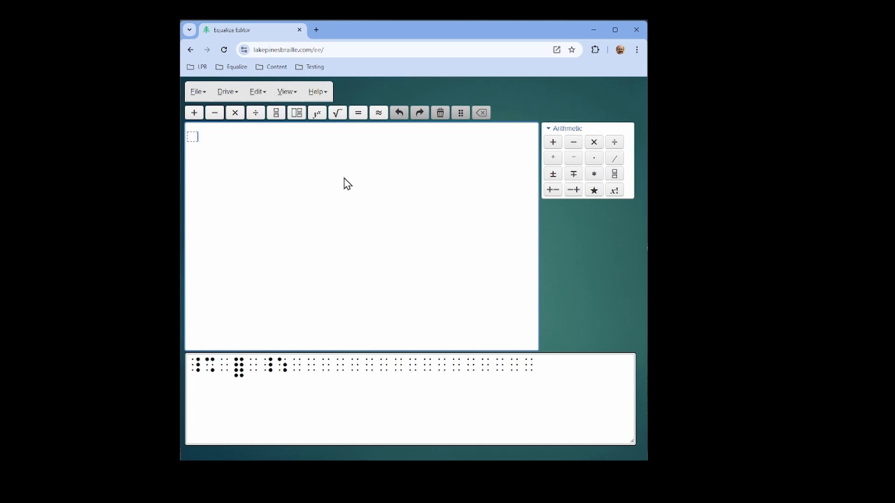
type("2x")
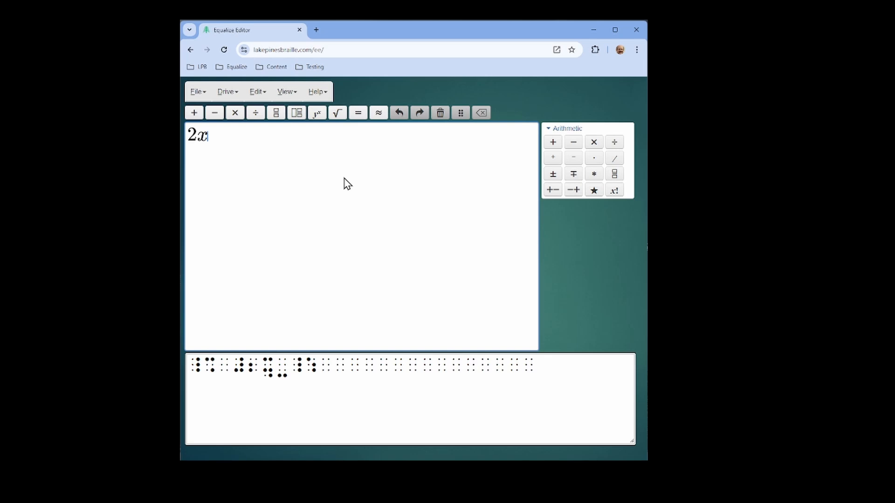
key("Return")
key("ctrl+m")
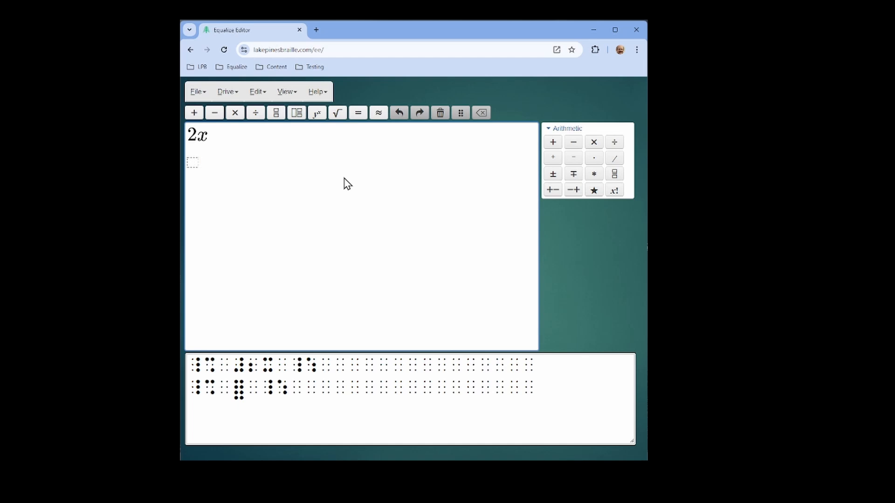
type("xy")
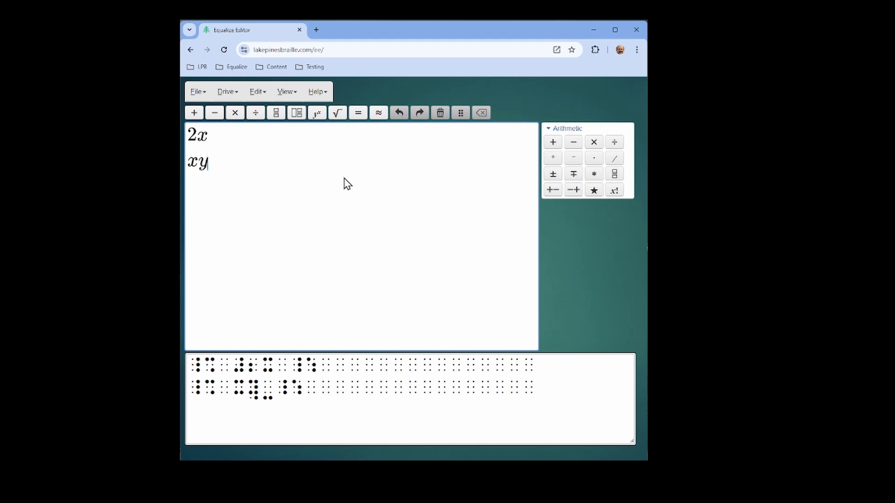
Add a third math expression, x · 2, and replace its dot and 2 with y to form xy.
key("Return")
key("ctrl+m")
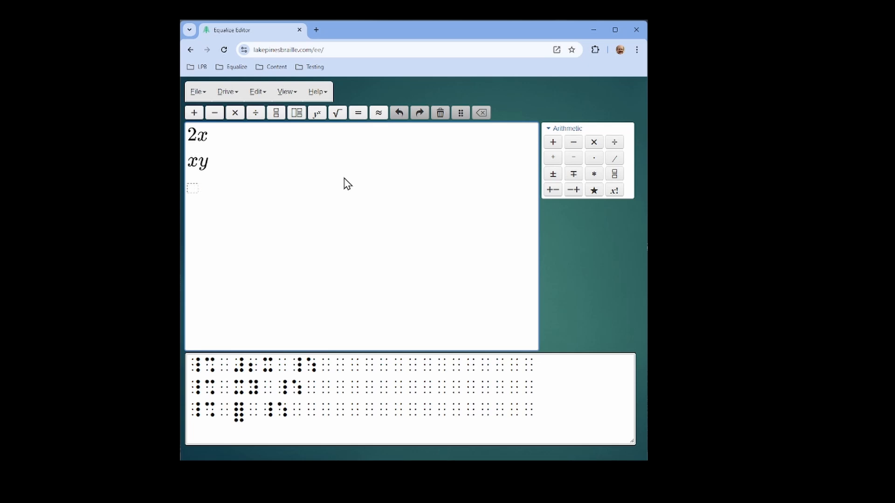
type("x")
type("*")
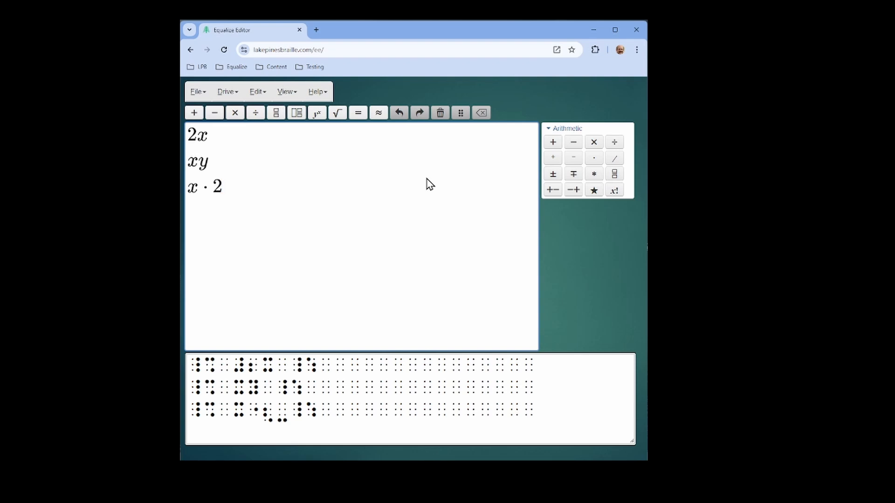
key("BackSpace")
key("BackSpace")
type("y")
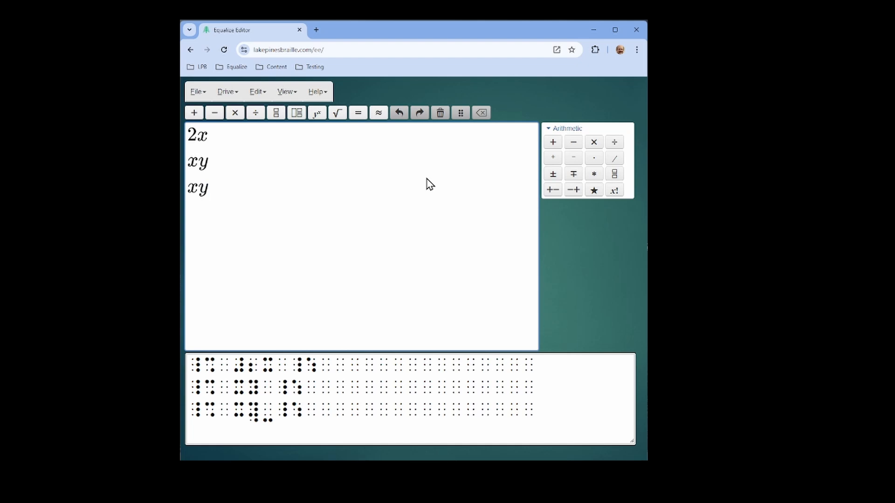
Clear the document and enter 2x and xy on separate lines using home row entry mode.
key("ctrl+h")
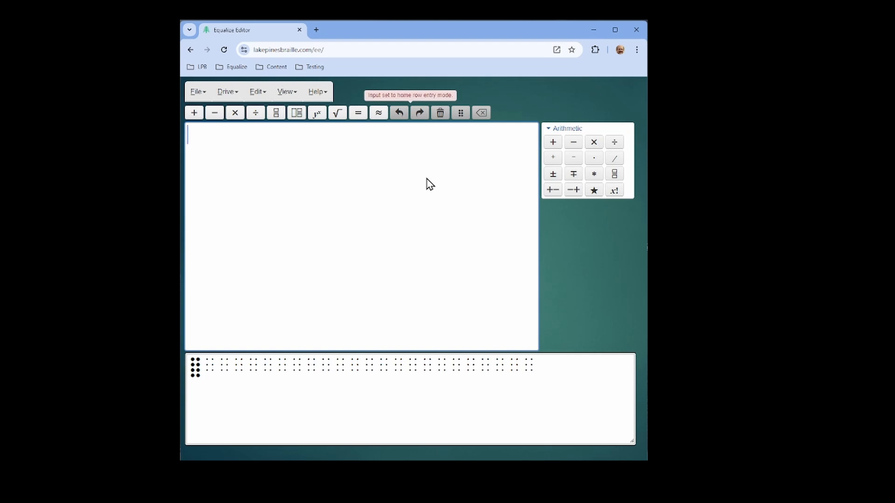
type("jklfjl")
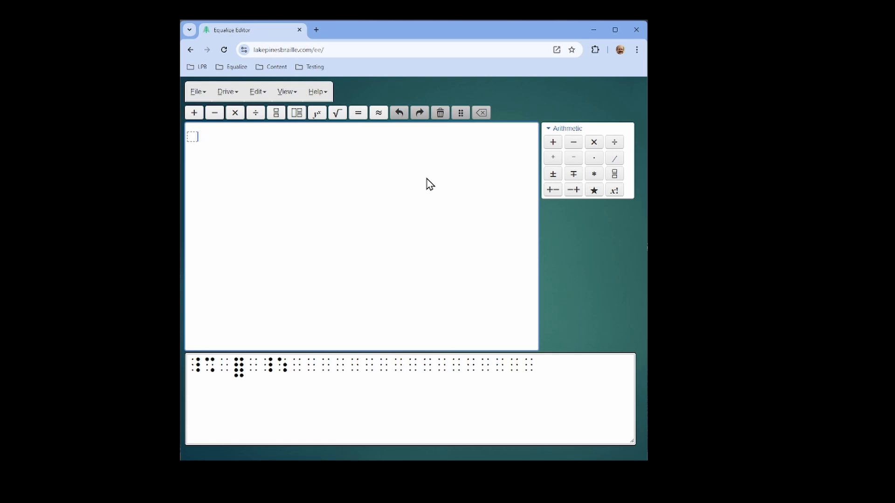
type("ds")
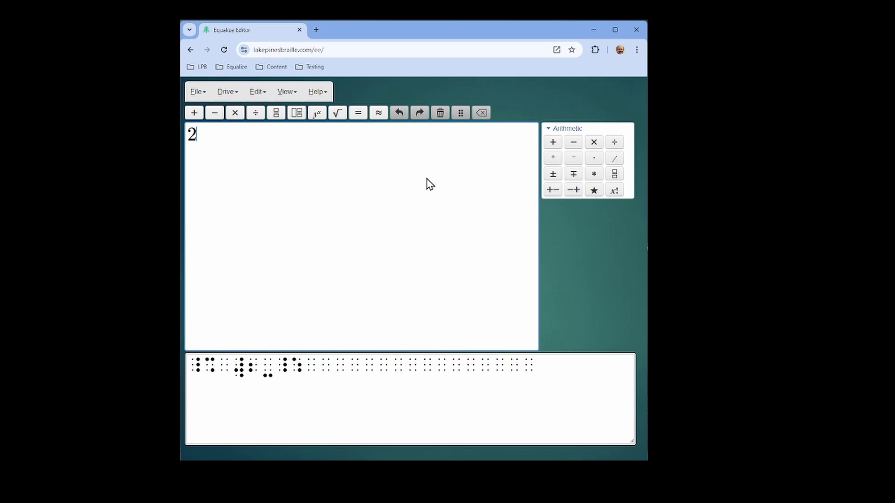
type("x")
key("Return")
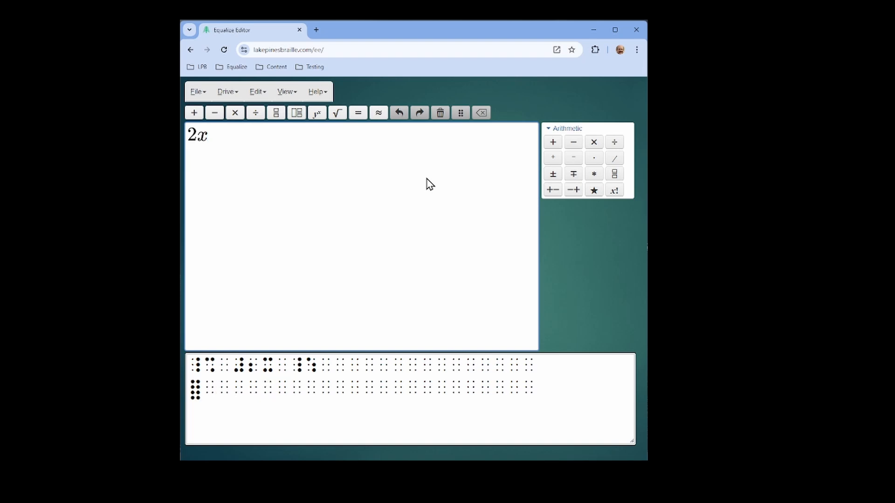
type("⠸⠩")
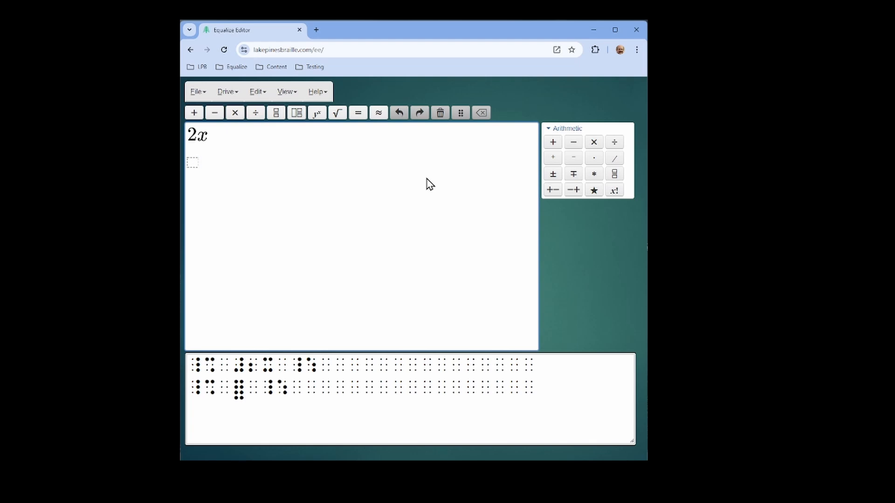
type("⠭⠽")
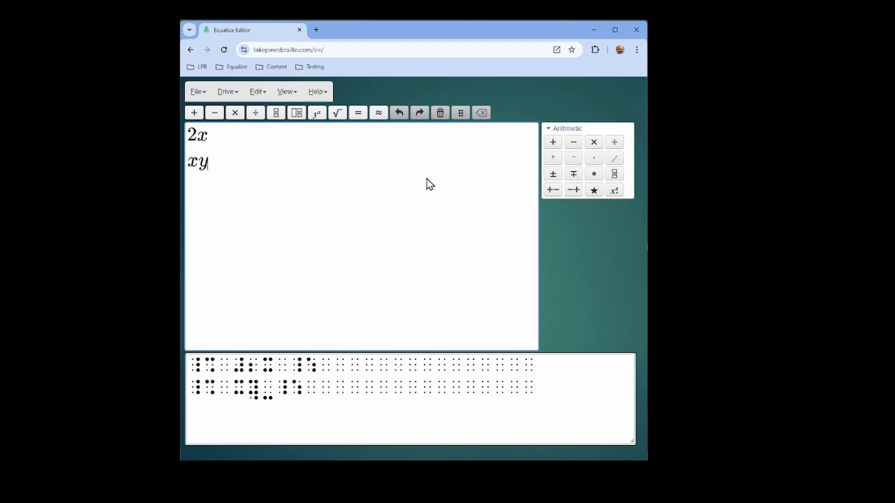
Add a third line of math starting as x times dot 2, and rework it into the implicit product xy.
key("Return")
type("⠸⠩⠀⣿⠀⠸⠱")
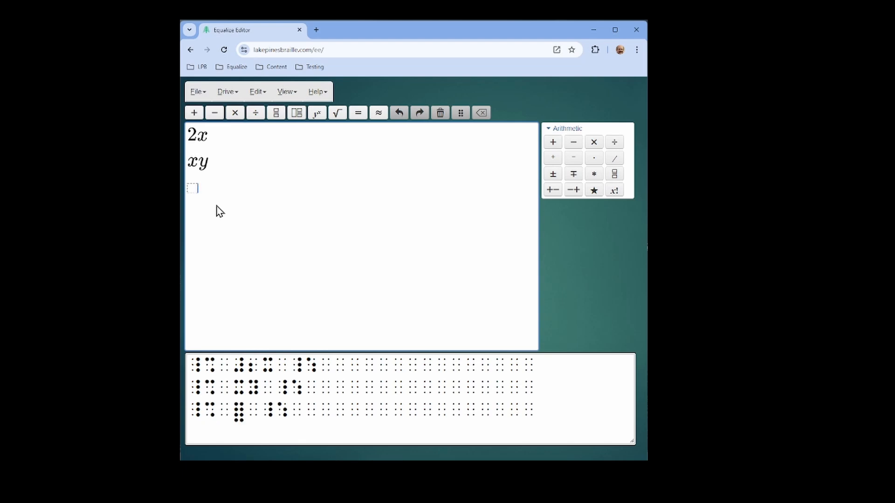
type("x")
type("*")
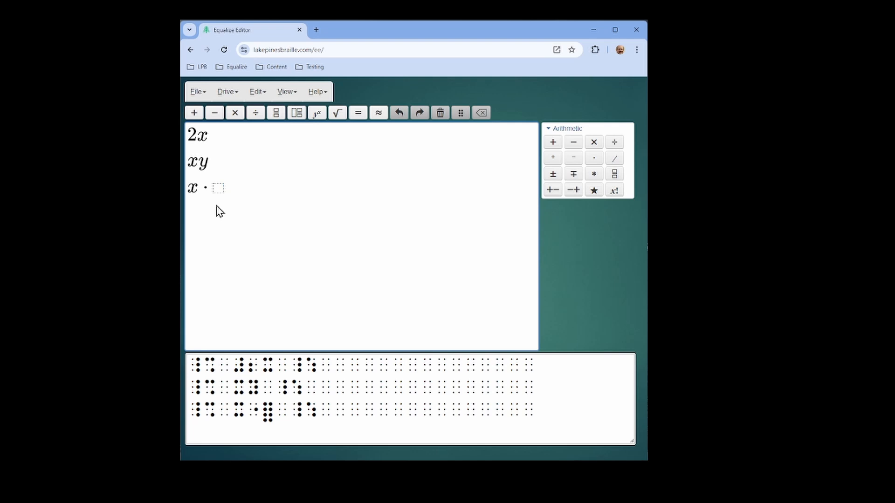
type("2")
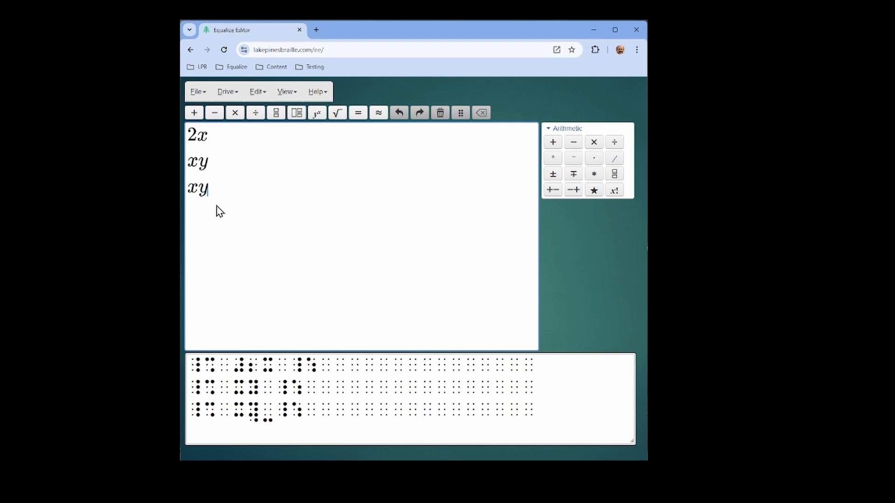
Clear the document and enter 2 × x as a new math expression.
key("ctrl+Delete")
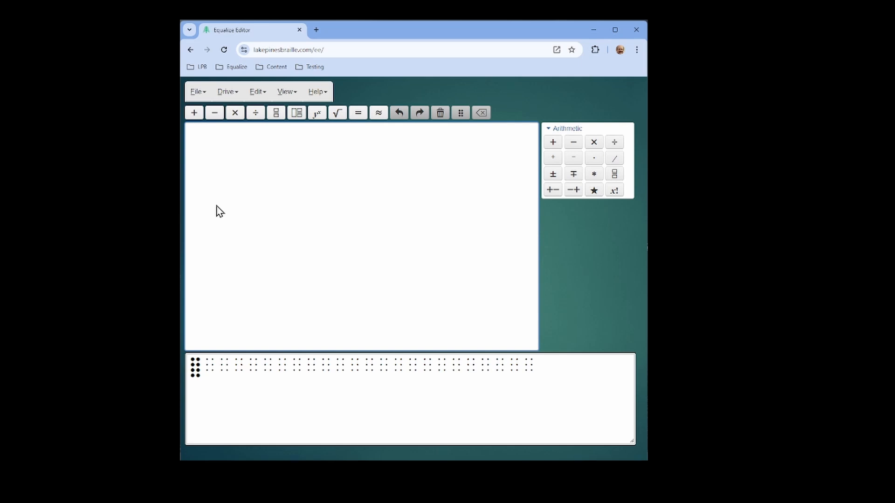
key("ctrl+m")
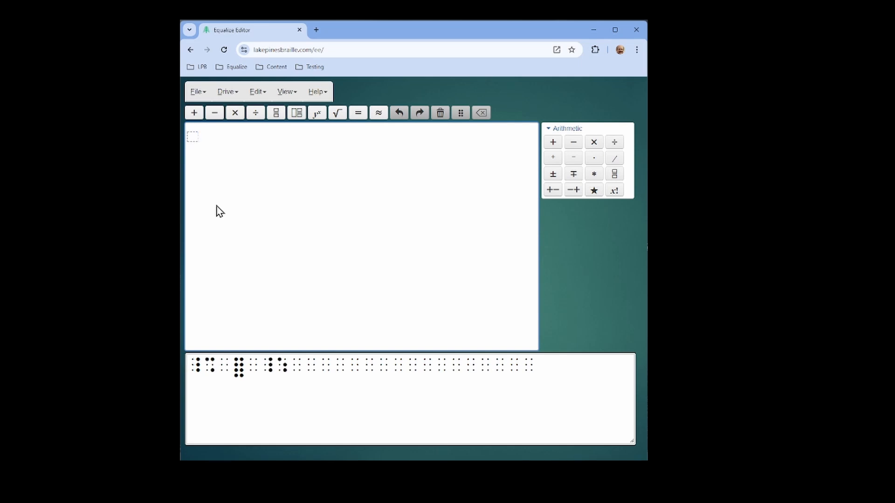
type("2")
type("*")
type("x")
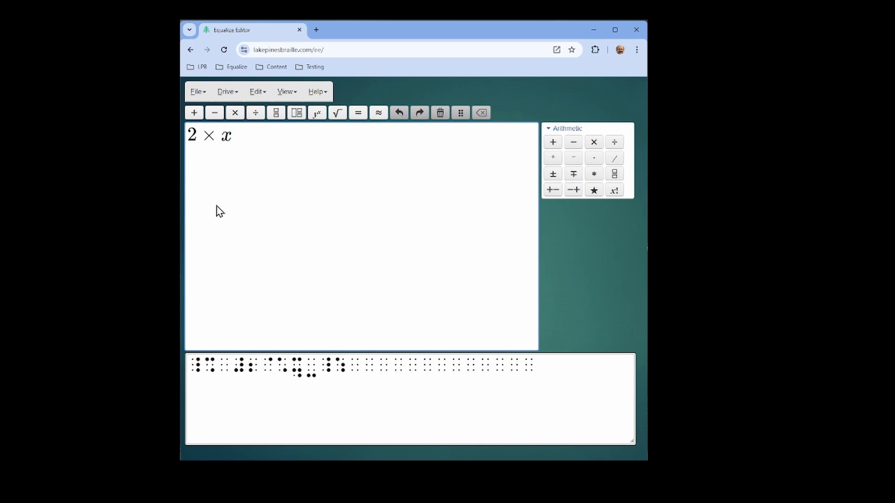
Twice delete × x after the 2 and re-enter it, inserting the times sign from a different on-screen source each time.
key("BackSpace")
key("BackSpace")
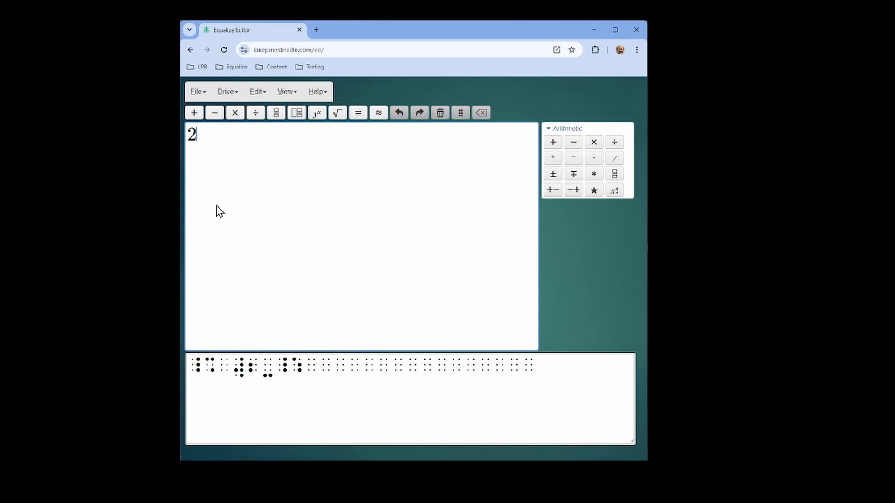
left_click(234, 114)
type("x")
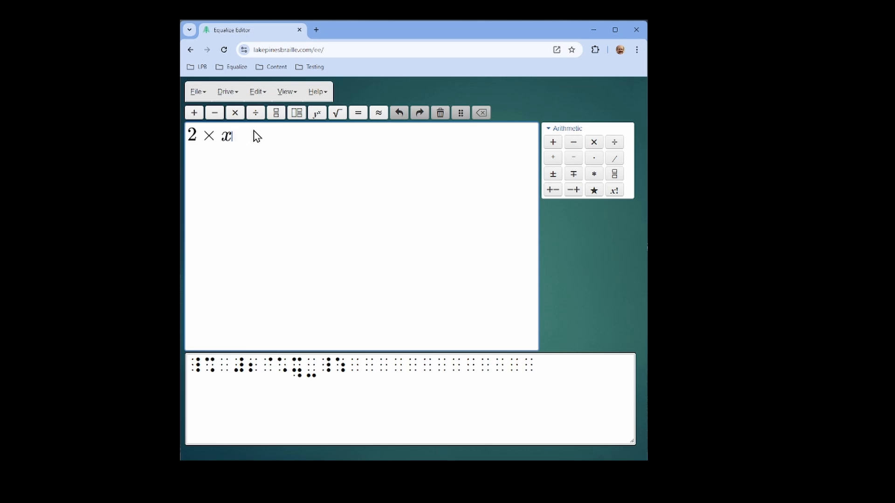
key("BackSpace")
key("BackSpace")
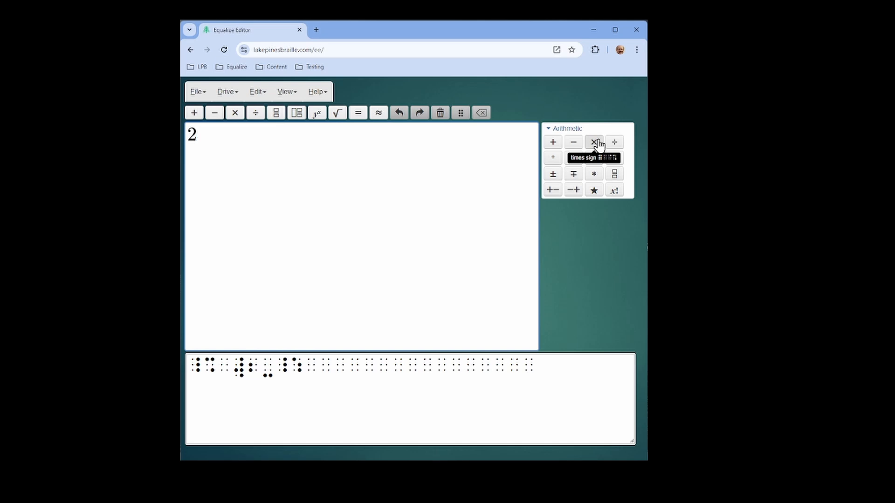
left_click(598, 142)
type("x")
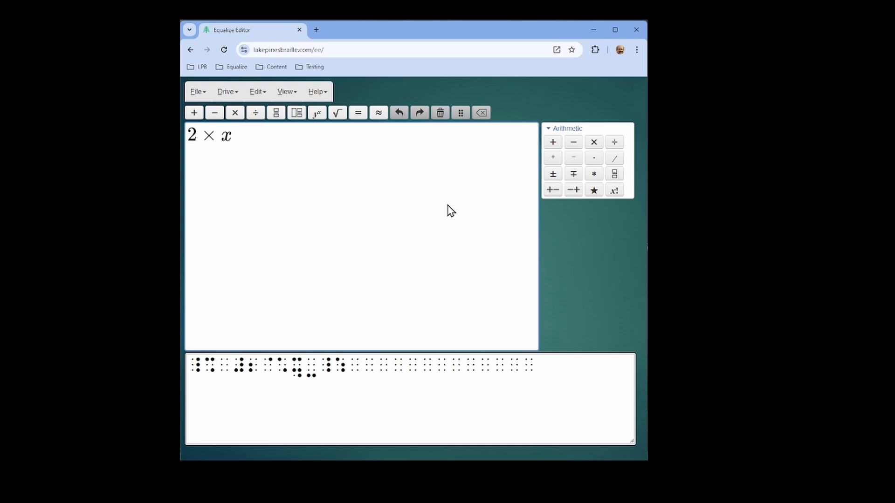
Delete the whole 2 × x expression and set the input to home row entry mode.
key("BackSpace")
key("BackSpace")
key("BackSpace")
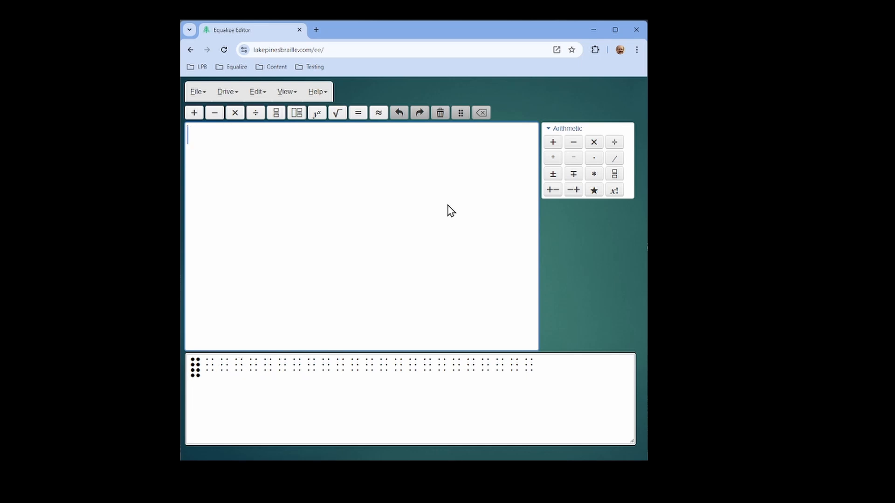
key("ctrl+i")
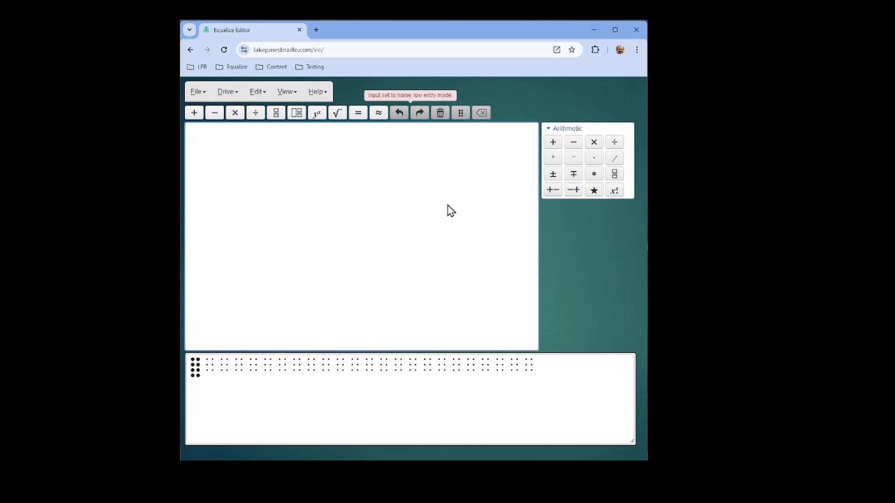
Enter 2 × x as a math expression in home row braille and start a new line.
key("j+k+l")
key("f+j+l")
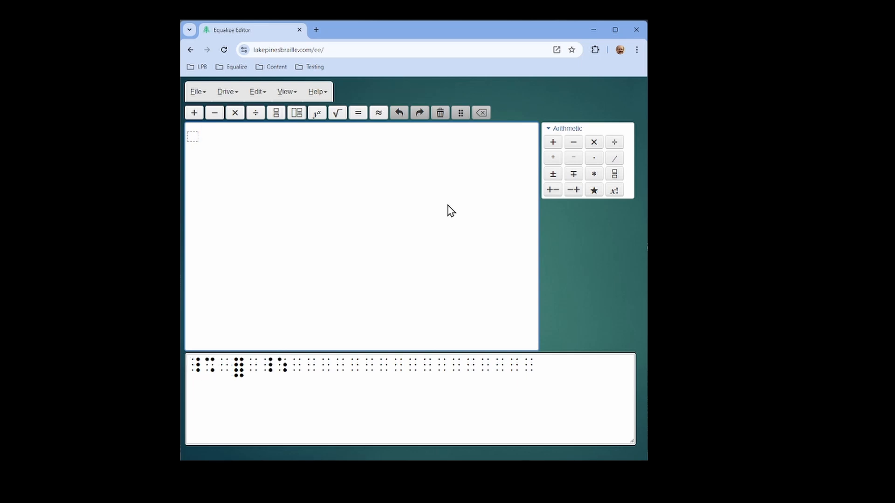
key("d+s")
type("*")
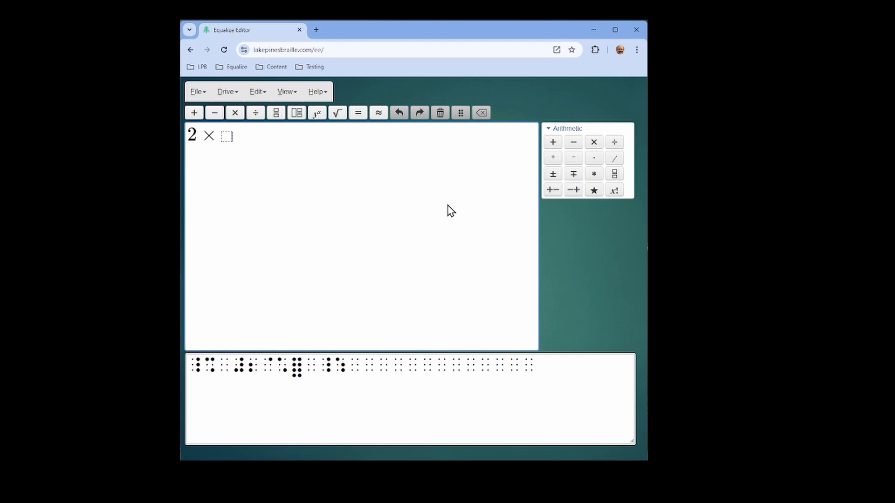
type("x")
key("Return")
Return to standard keyboard entry and enter 2 · x as a new math expression on the second line.
key("F9")
key("ctrl+m")
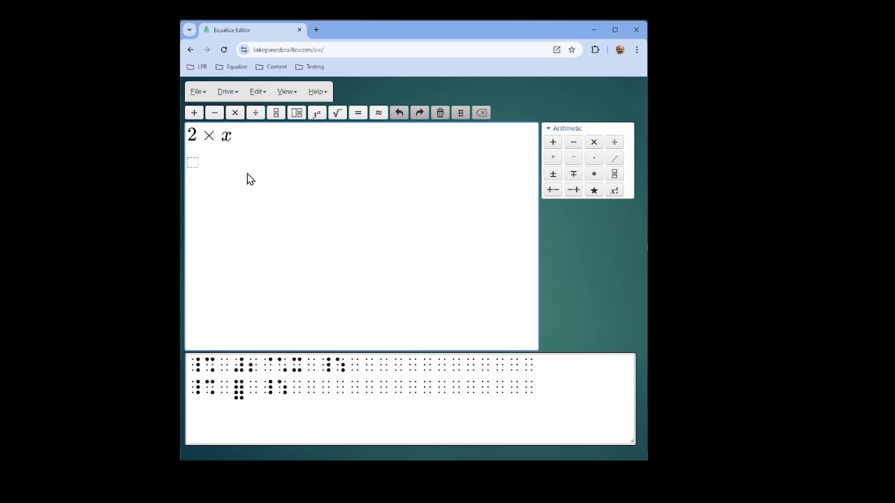
type("2*")
type("x")
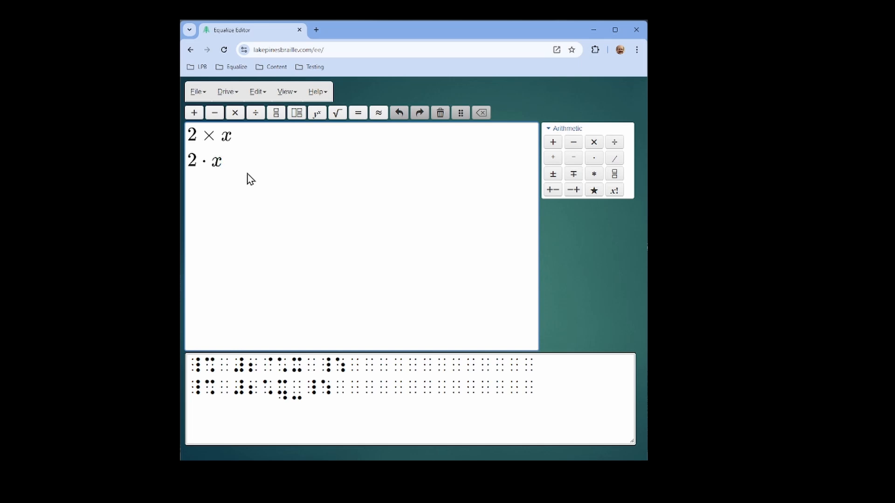
Delete · x after the 2 on the second line and re-enter it using the on-screen times dot symbol.
key("BackSpace")
key("BackSpace")
left_click(593, 162)
type("x")
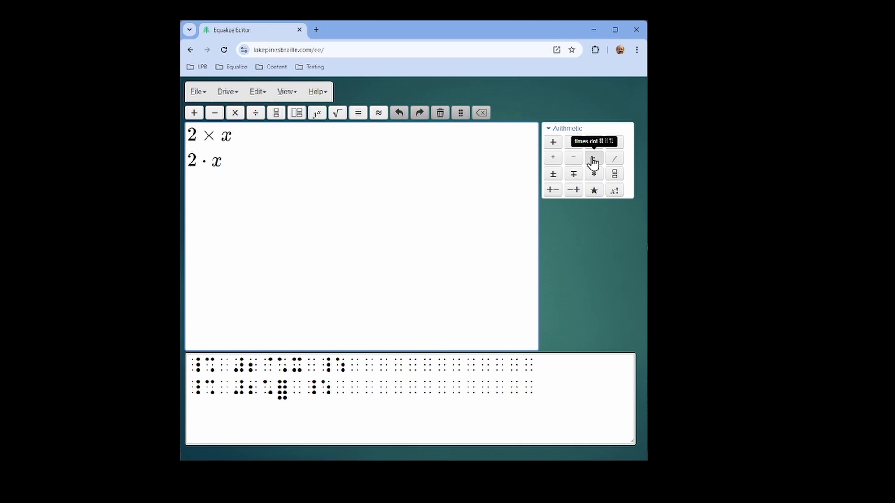
Delete the whole 2 · x expression and set the input to home row entry mode.
key("BackSpace")
key("BackSpace")
key("BackSpace")
key("BackSpace")
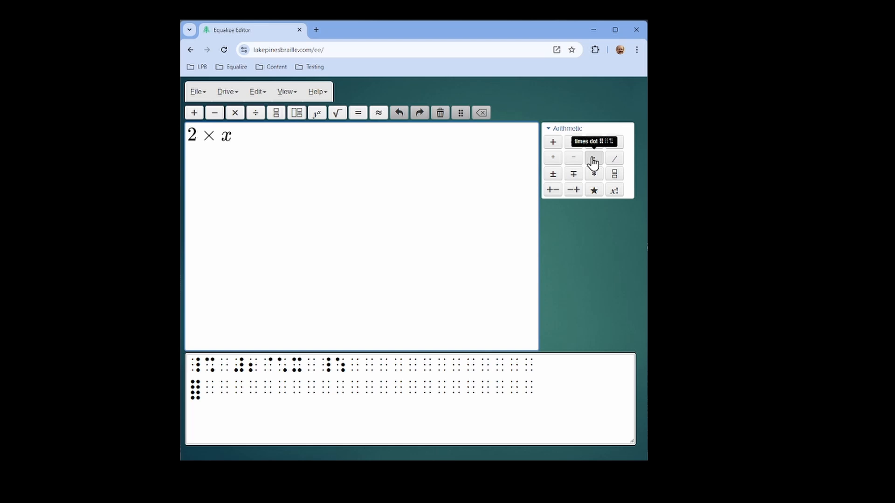
key("F9")
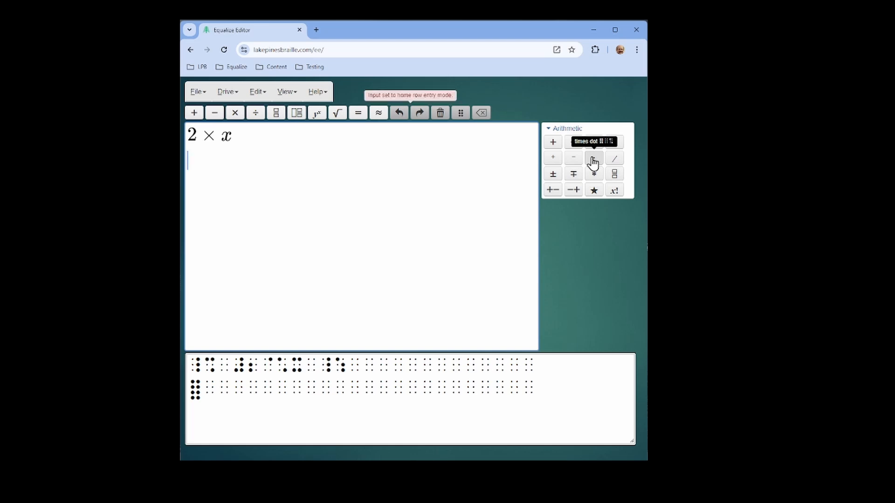
Enter 2 · x on the second line in home row braille and start a third line.
key("j+k+l")
key("f+j+l")
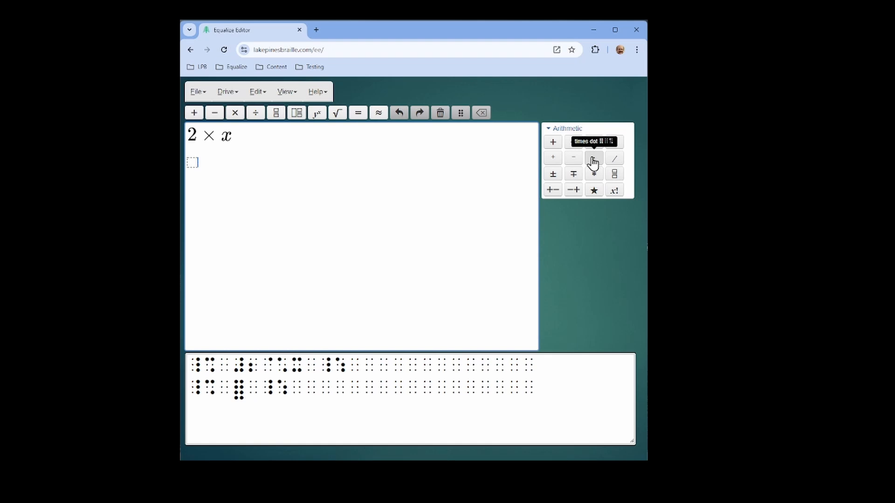
type("2")
left_click(593, 163)
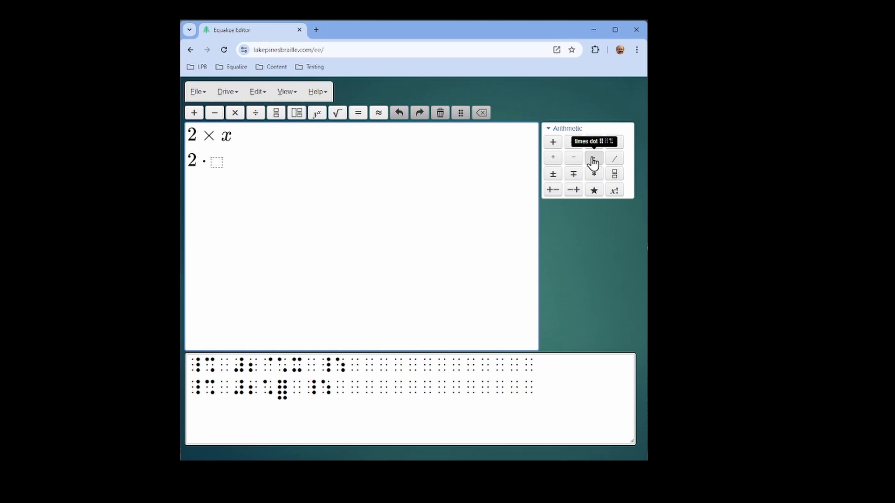
type("x")
key("Return")
Return to standard keyboard entry and enter 2 ∗ x as a math expression on the third line.
key("F9")
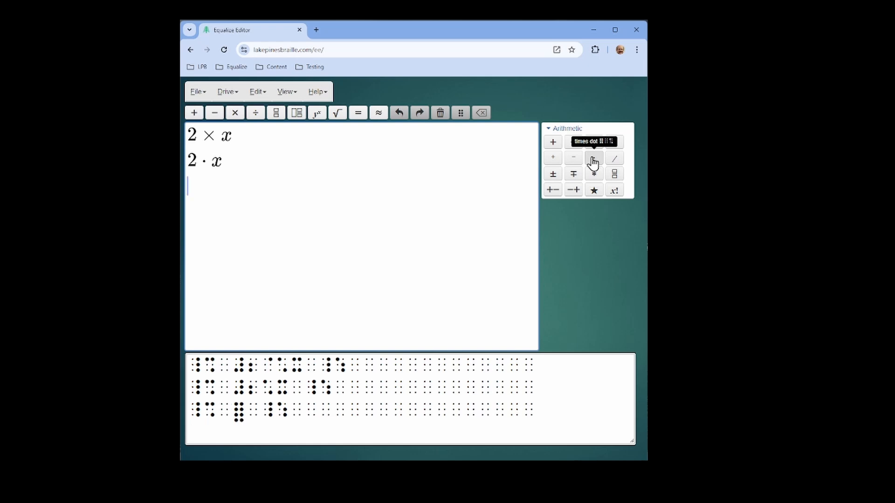
left_click(594, 162)
type("2 * ")
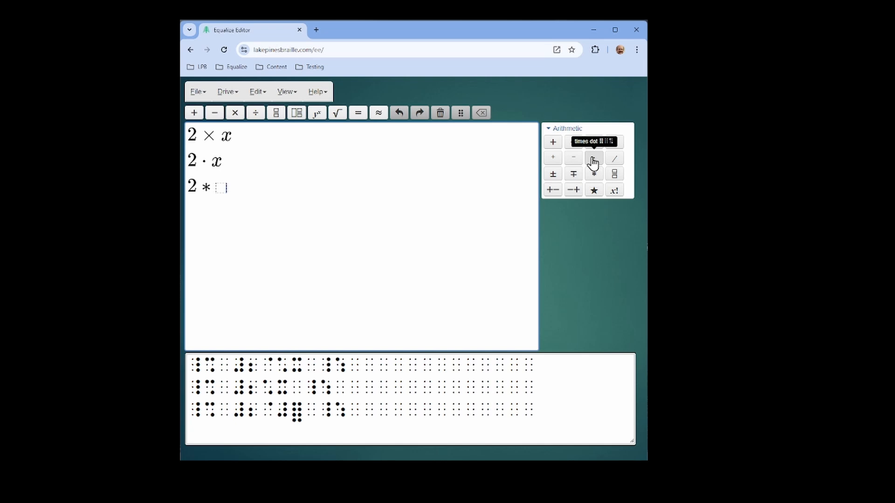
type("x")
Delete ∗ x after the 2 on the third line and re-enter it using the on-screen times asterisk symbol.
key("BackSpace")
key("BackSpace")
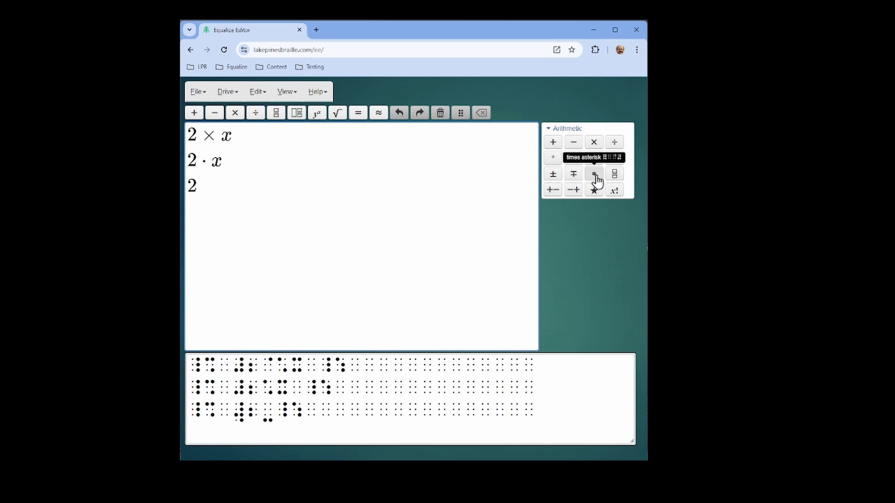
left_click(595, 179)
type("x")
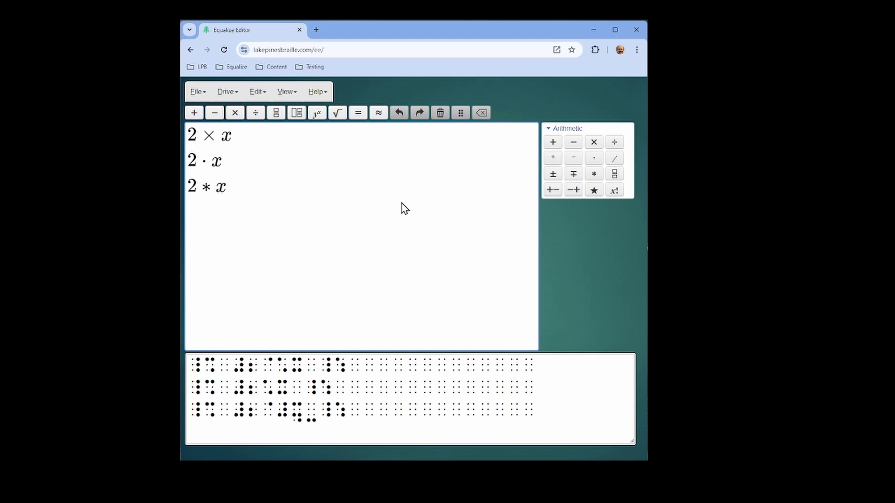
Delete the whole 2 ∗ x expression and set the input to home row entry mode.
key("BackSpace")
key("BackSpace")
key("BackSpace")
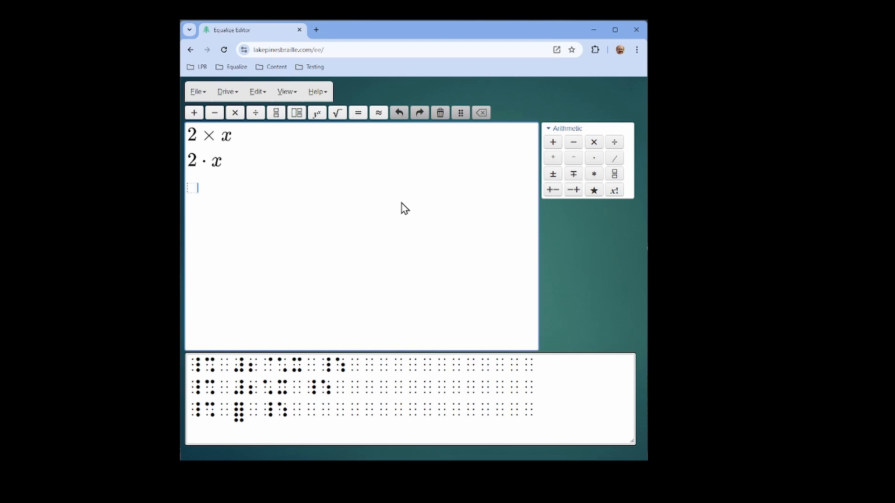
key("BackSpace")
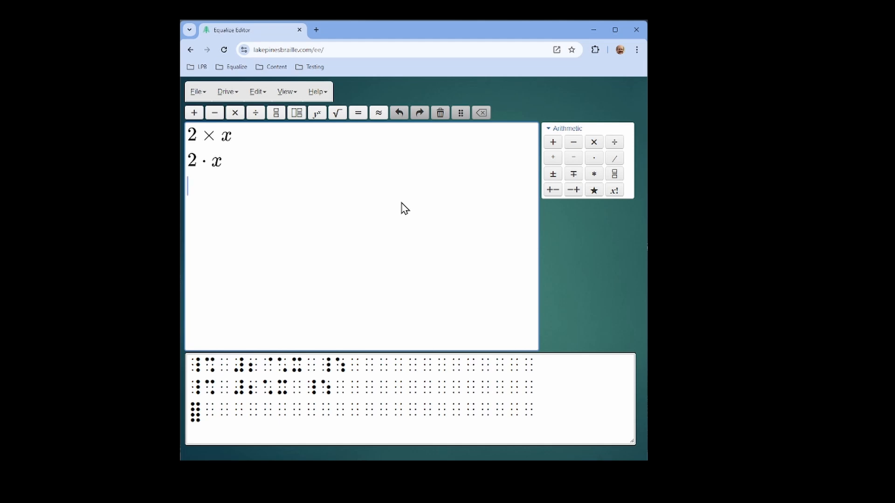
key("F9")
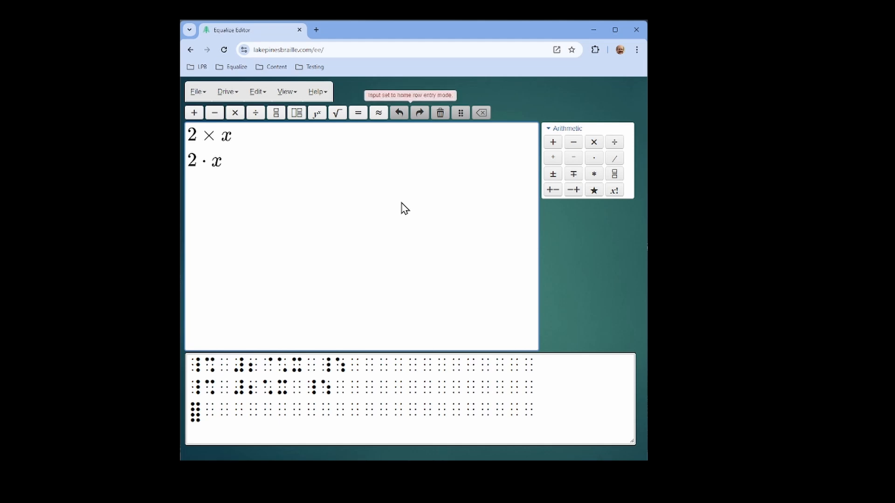
Enter 2 ∗ x on the third line in home row braille and start a fourth line.
key("j+k+l")
key("f+j+l")
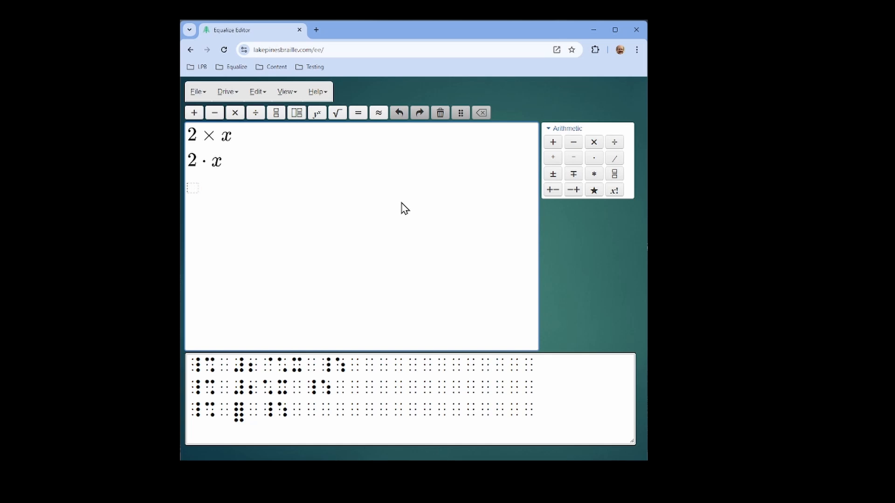
key("d+s")
type("*")
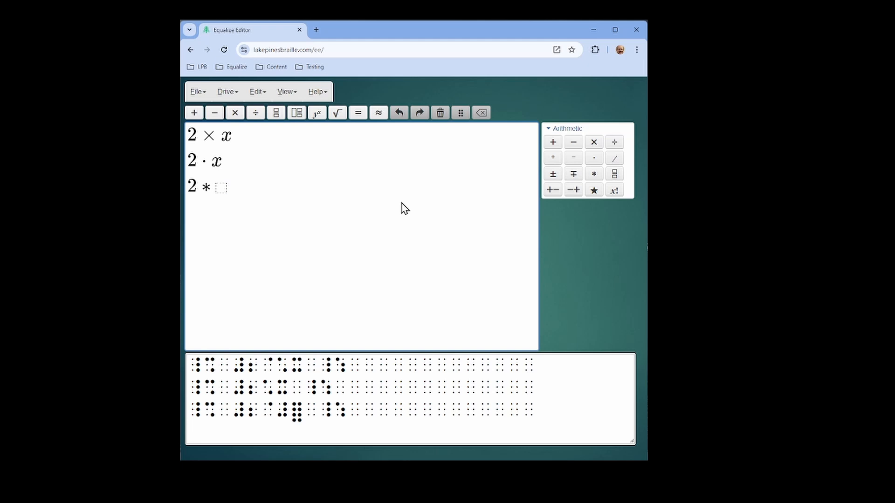
type("x")
key("Return")
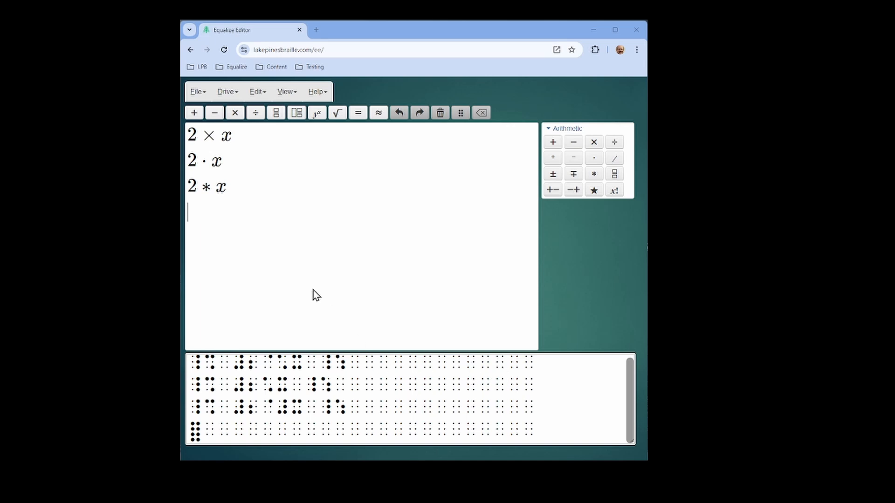
Enter 2 ⋆ x as a new math expression on the fourth line with the standard keyboard.
left_click(261, 221)
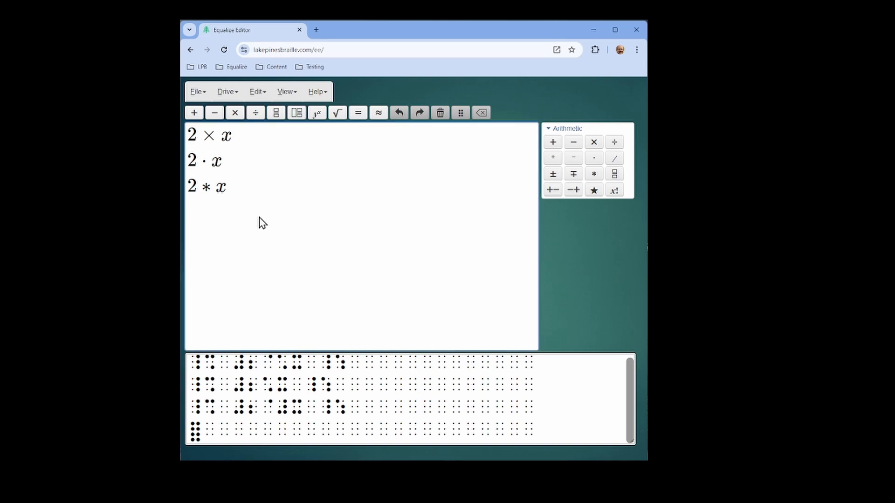
key("ctrl+m")
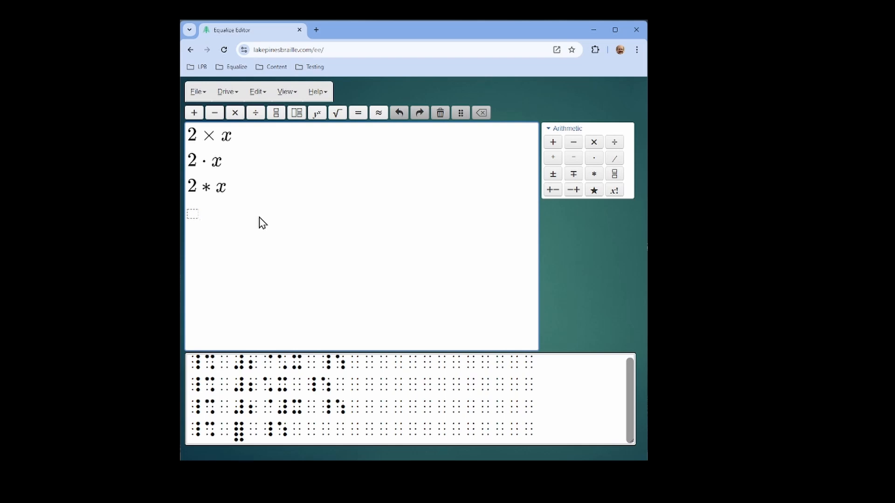
type("2")
key("ctrl+alt+shift+8")
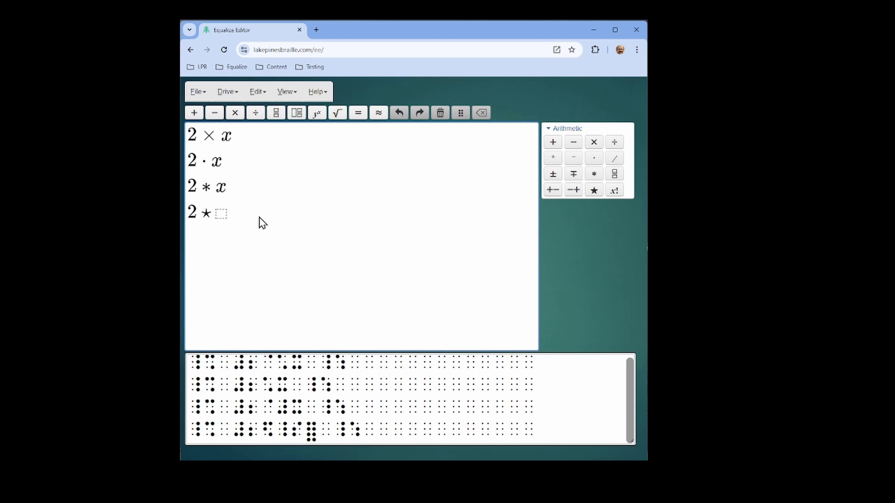
type("x")
Delete ⋆ x after the 2 on the fourth line and re-enter it using the on-screen star symbol.
key("Left")
key("Delete")
key("BackSpace")
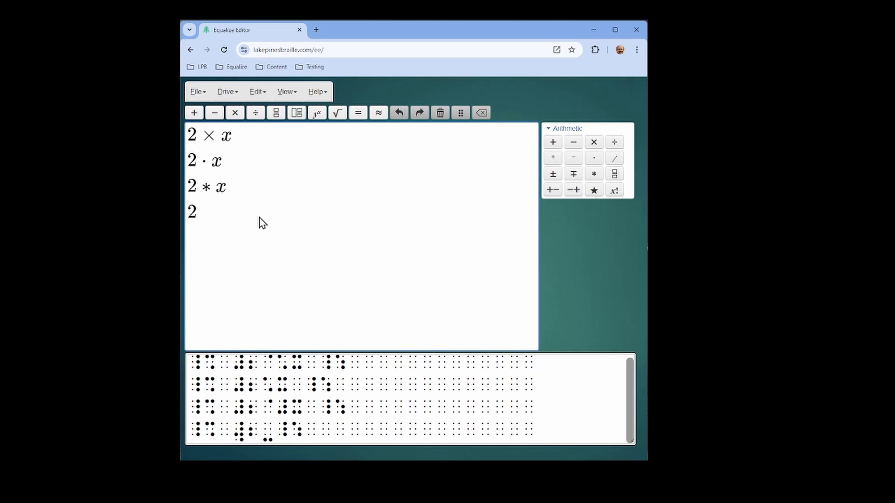
left_click(595, 190)
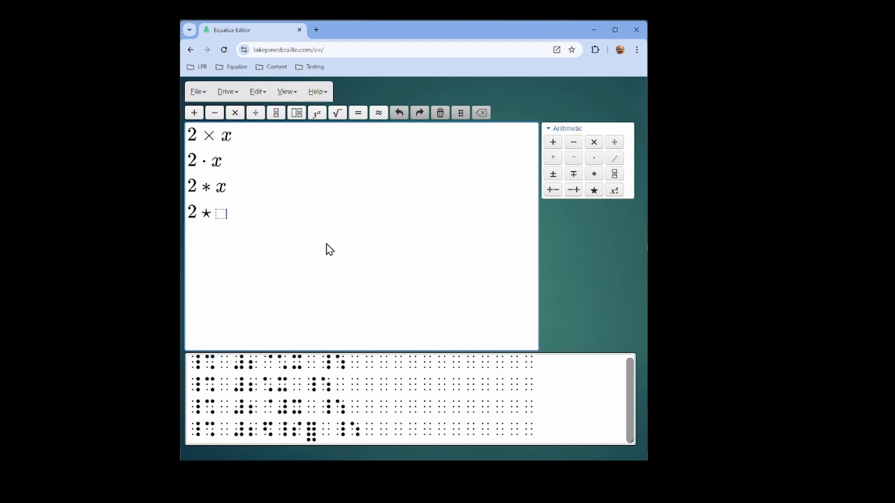
type("x")
Delete the whole 2 ⋆ x expression and set the input to home row entry mode.
key("BackSpace")
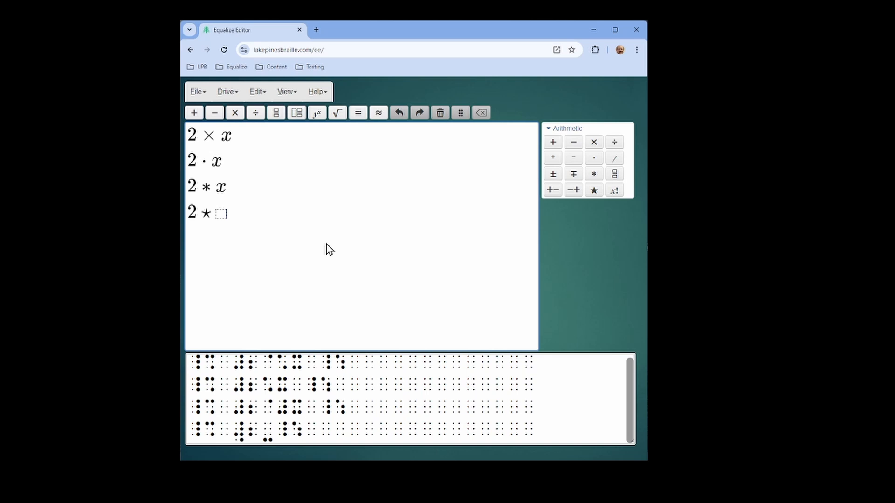
key("BackSpace")
key("BackSpace")
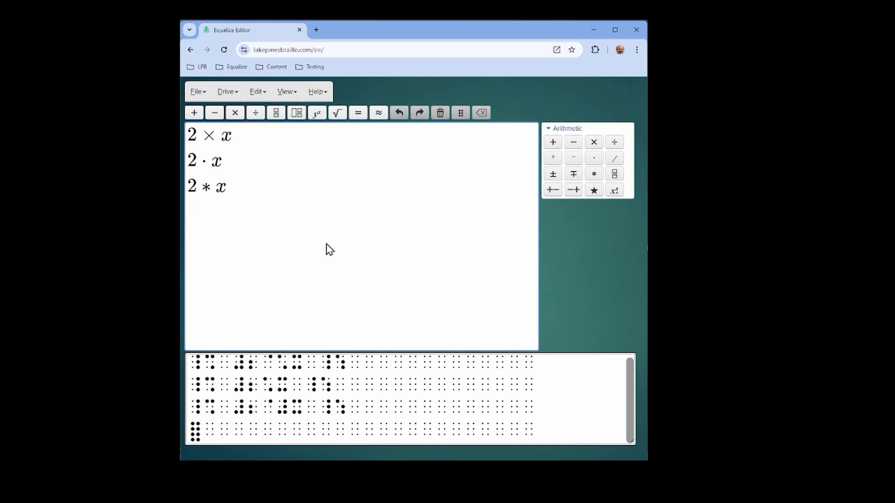
key("F9")
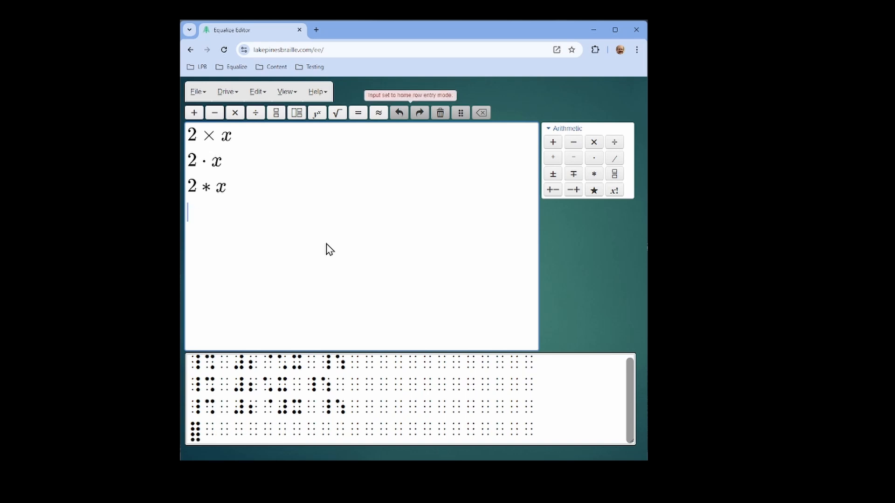
Enter 2 ⋆ x on the fourth line in home row braille and start a fifth line.
key("j+k+l")
key("f+j+l")
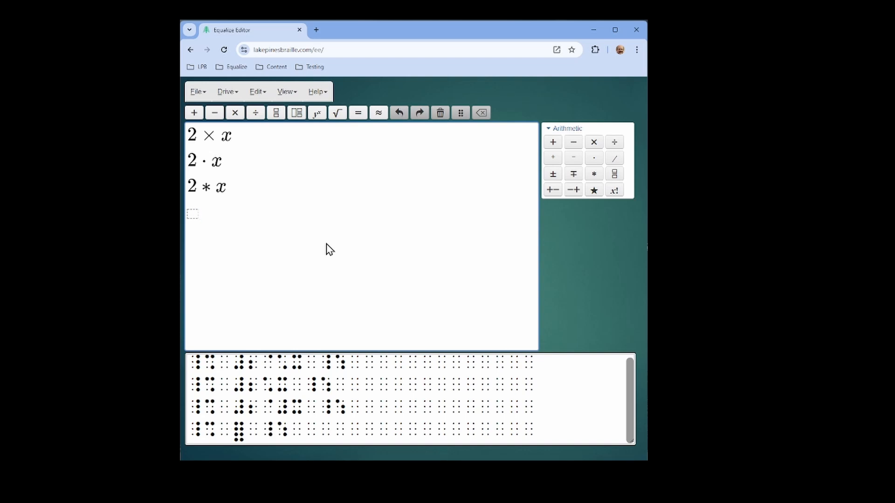
key("d+s")
key("ctrl+shift+8")
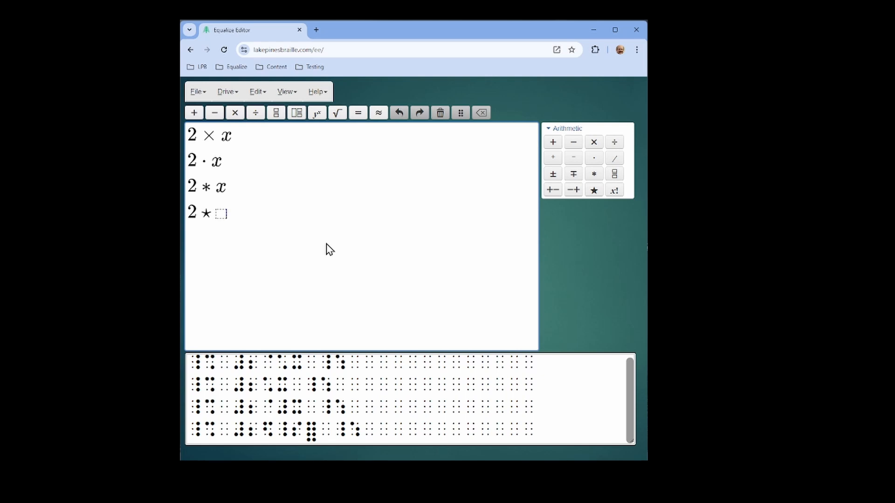
type("x")
key("Return")
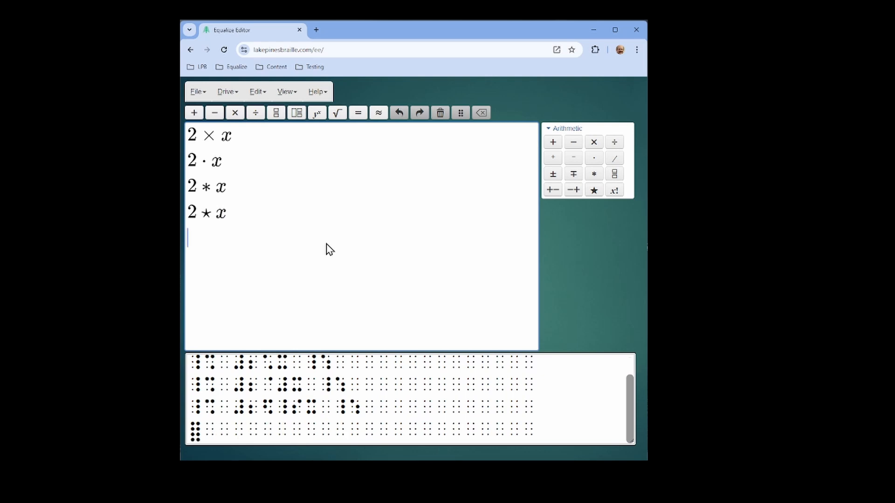
Return to standard keyboard entry and enter 2 ∗ x as a new math expression on the fifth line.
key("F9")
key("ctrl+m")
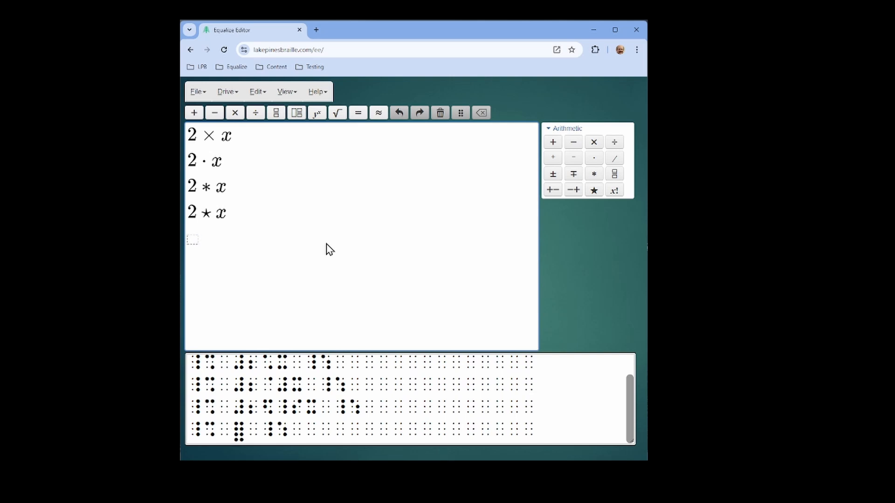
type("2")
type("* x")
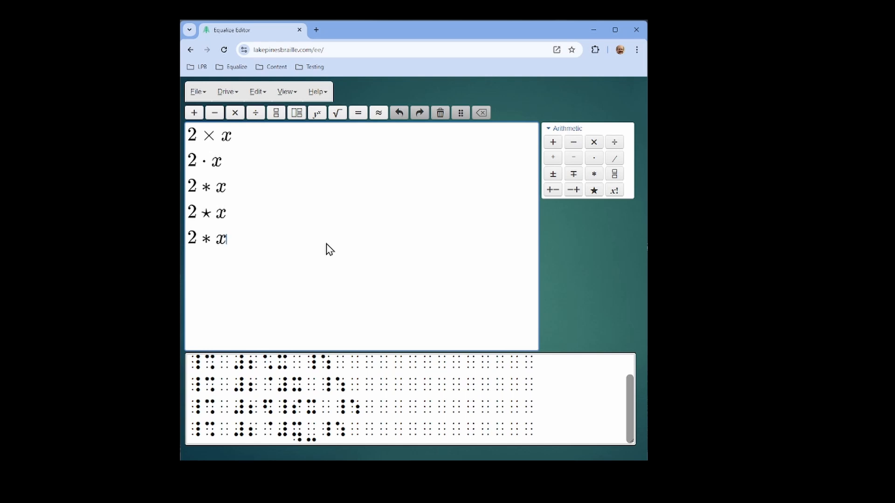
Cycle the multiplication sign before the x on the fifth line through the dot and asterisk to the star.
key("Left")
type("*")
type("*")
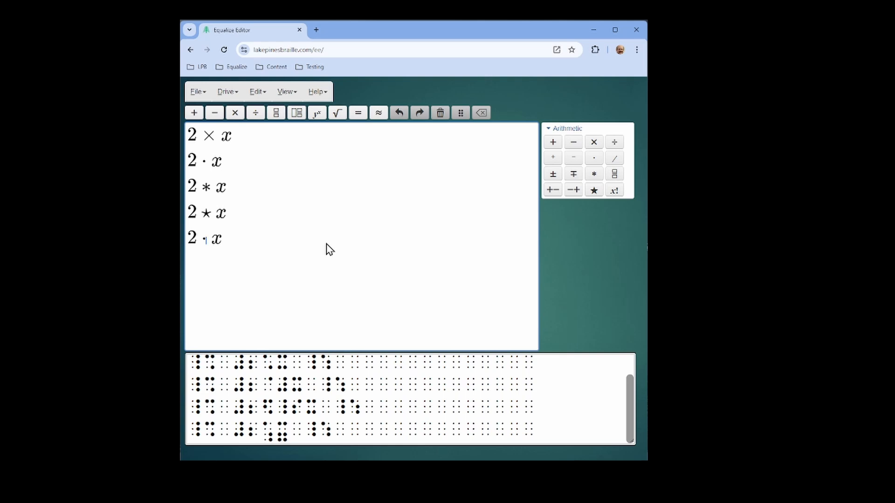
type("*")
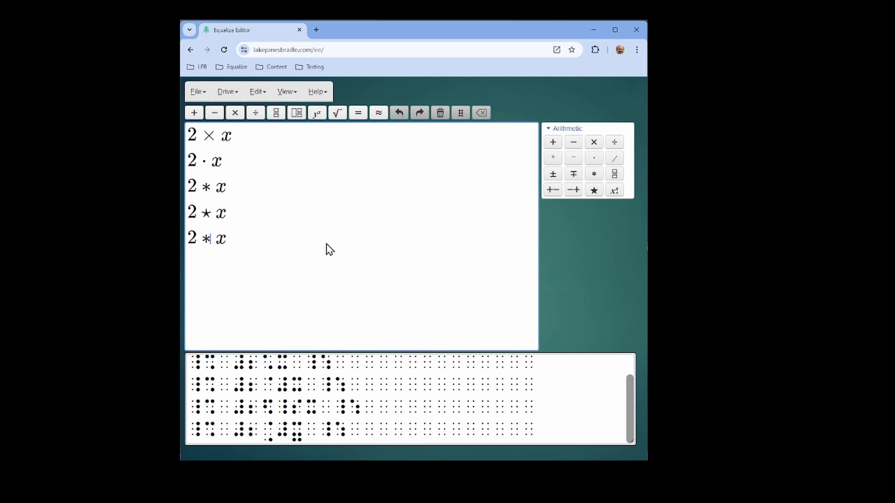
type("*")
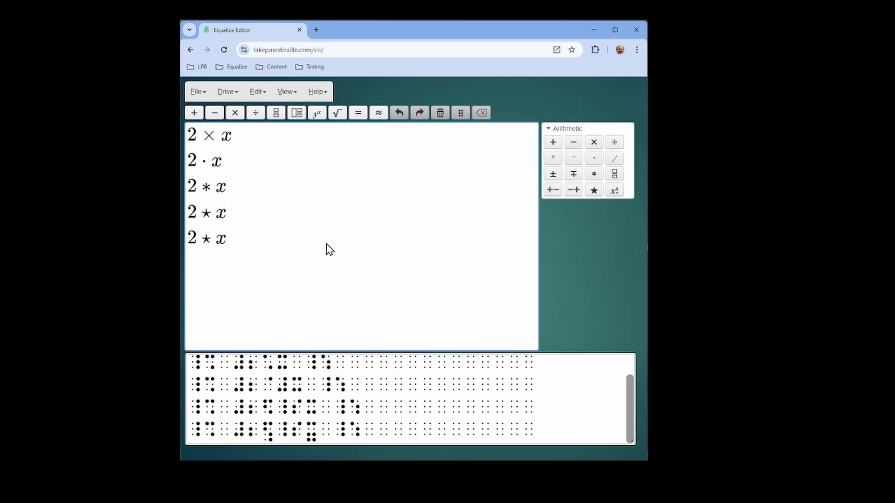
Remove the star on the fifth line and insert the on-screen times cross, dot, asterisk and star symbols in turn, each replacing the last.
key("BackSpace")
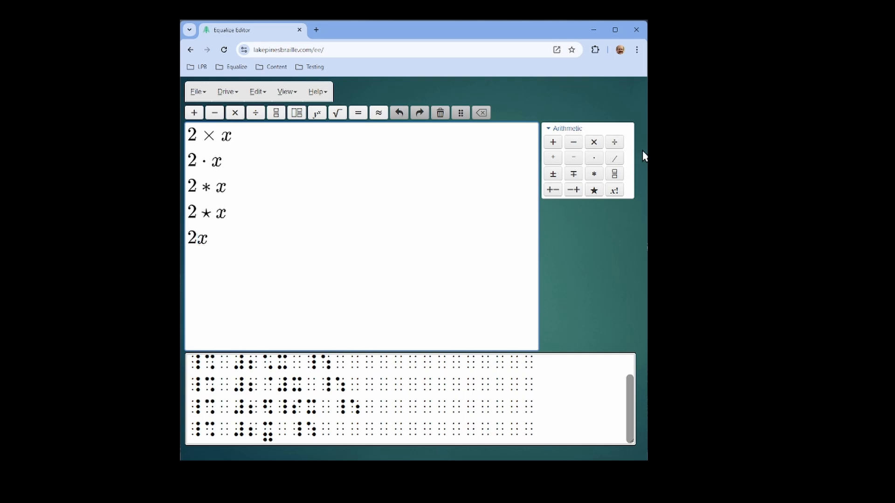
left_click(590, 145)
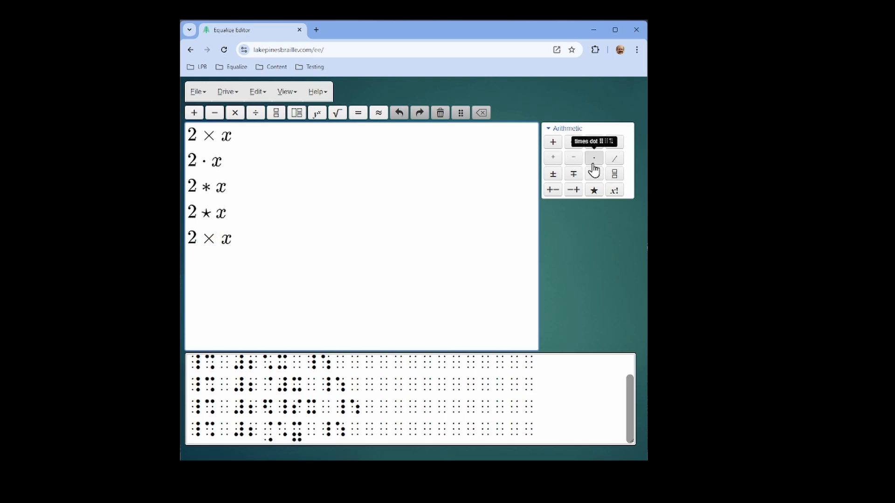
left_click(595, 160)
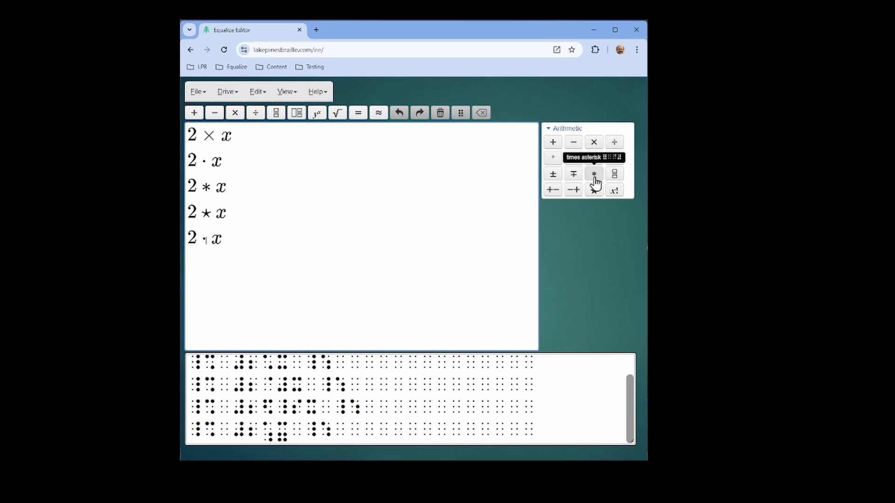
left_click(595, 177)
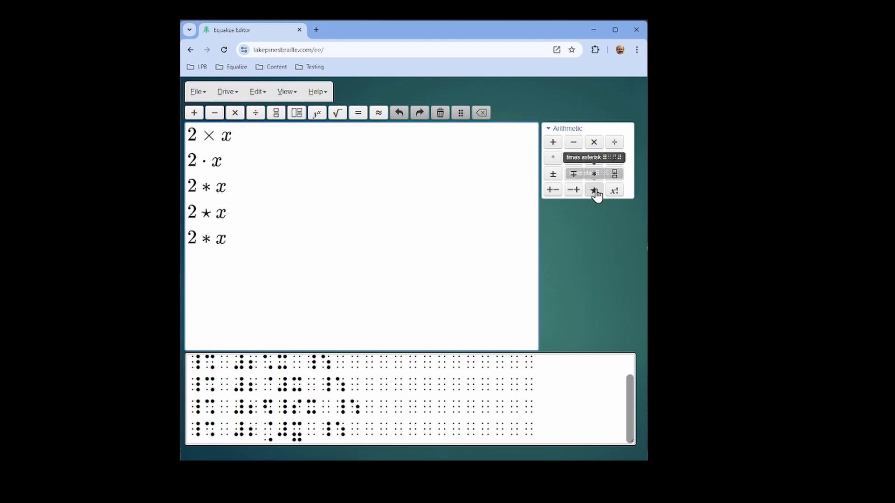
left_click(595, 192)
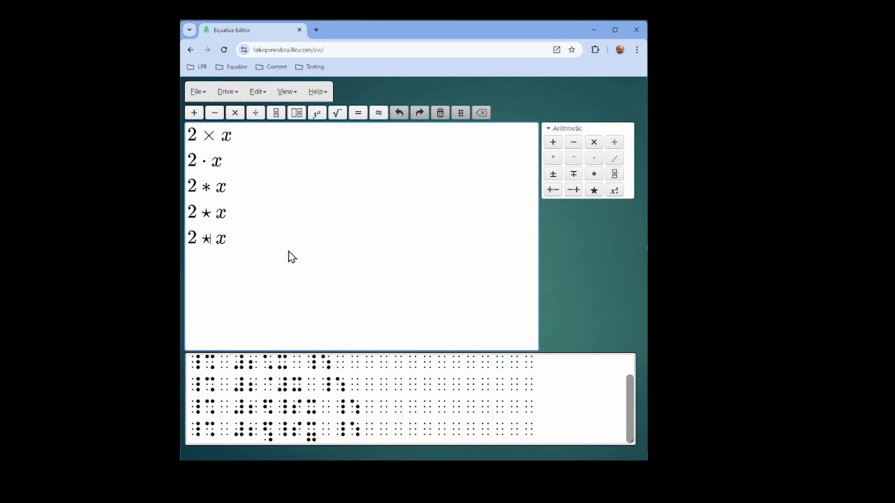
Change the multiplication sign on the fifth line with keyboard entry to the times cross, dot, asterisk and star in turn.
type("j*")
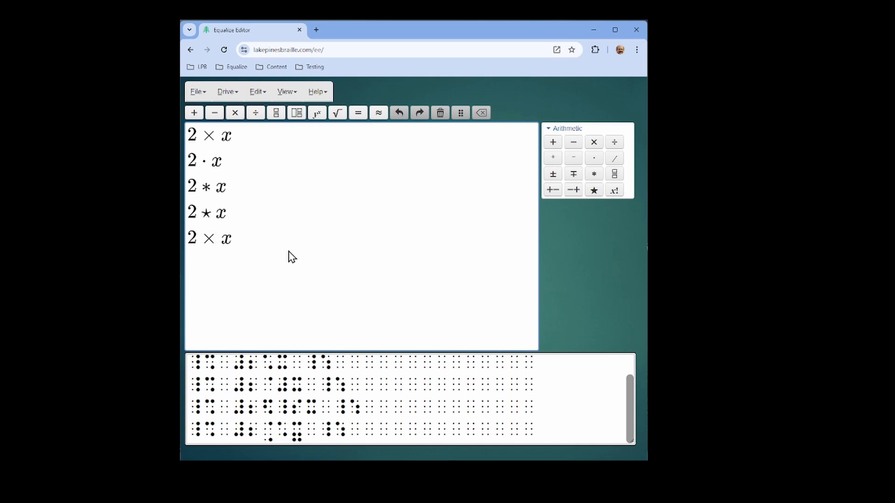
key("space")
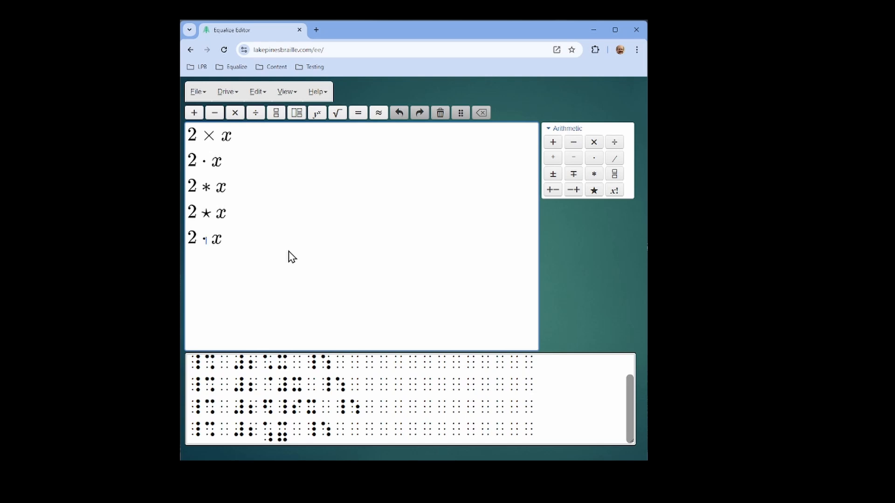
type("@9")
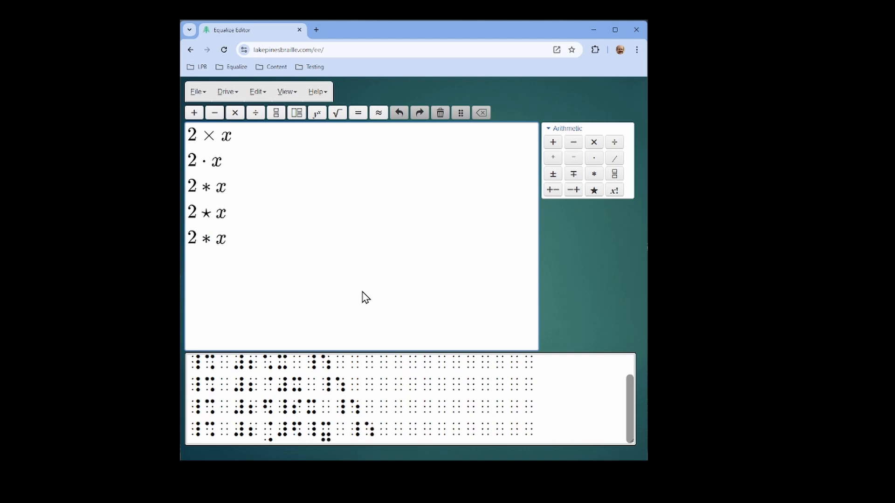
type("*")
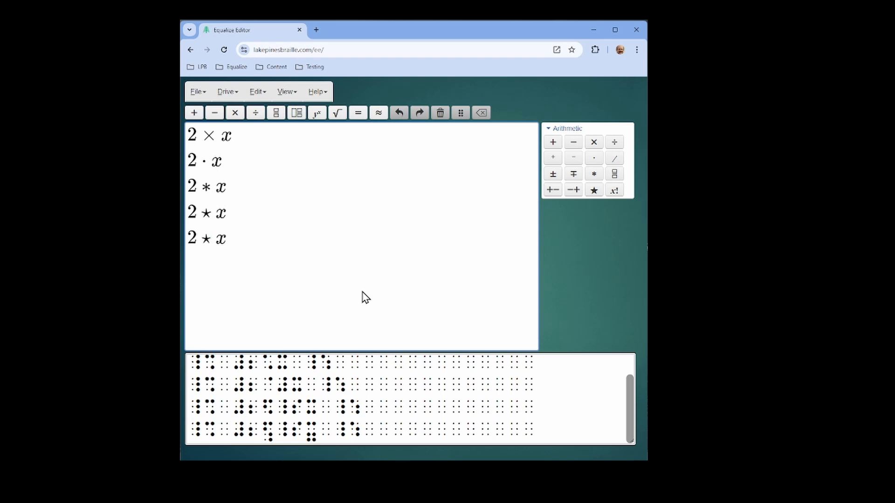
Delete the star sign between the 2 and the x on the fifth line.
key("BackSpace")
key("BackSpace")
key("BackSpace")
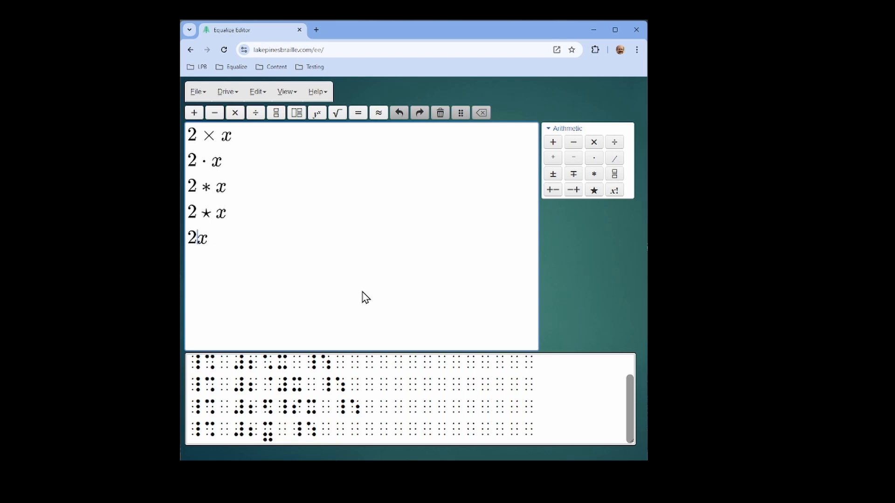